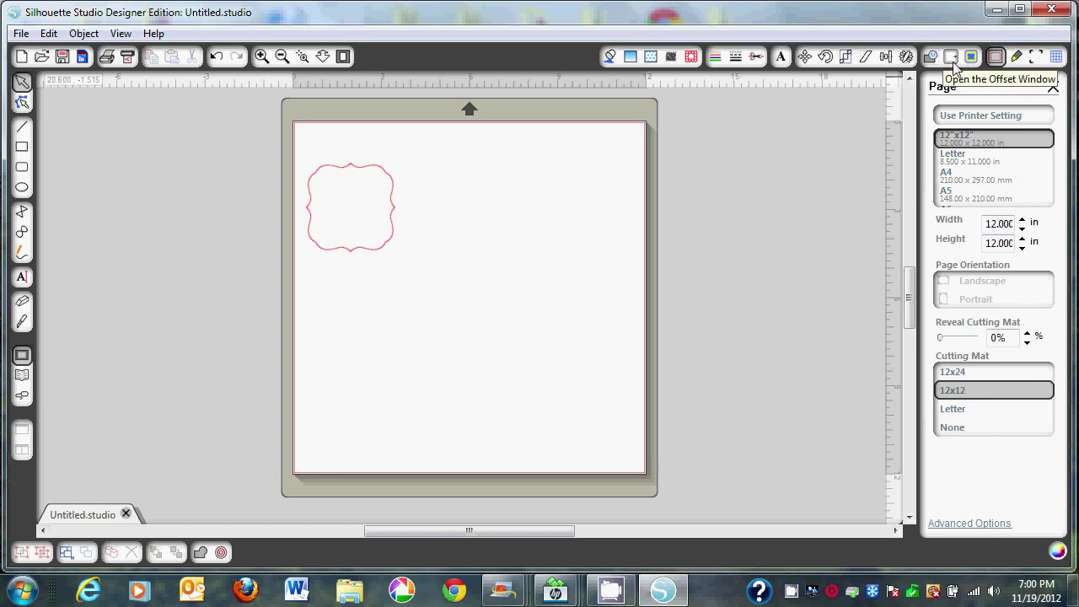
# Step: Create a round-cornered internal offset 0.115 in inside the bracket, measuring 2.695 in across
pyautogui.click(953, 61)
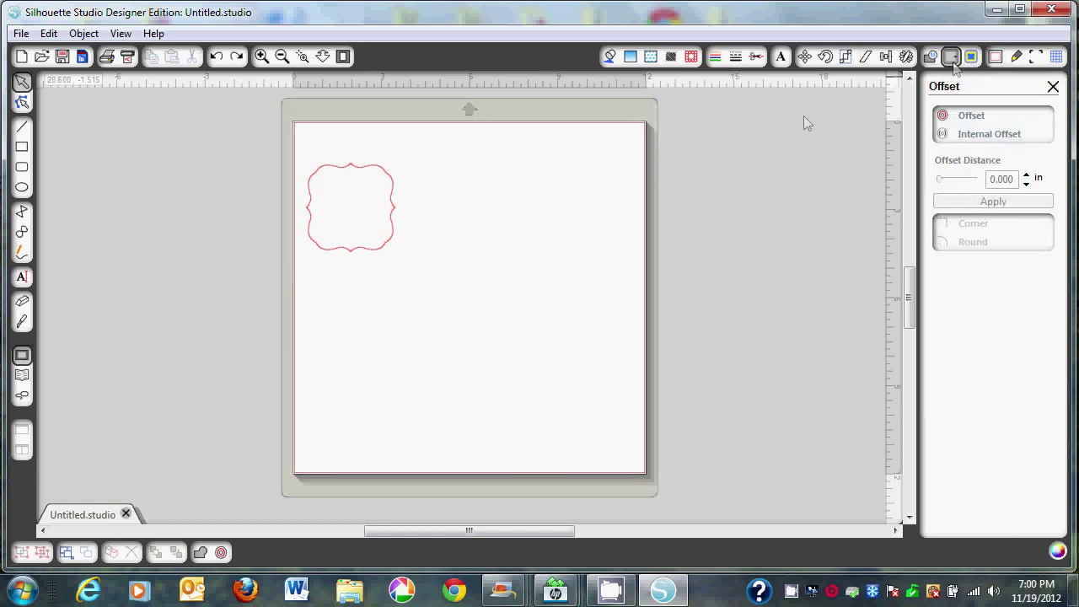
pyautogui.click(385, 177)
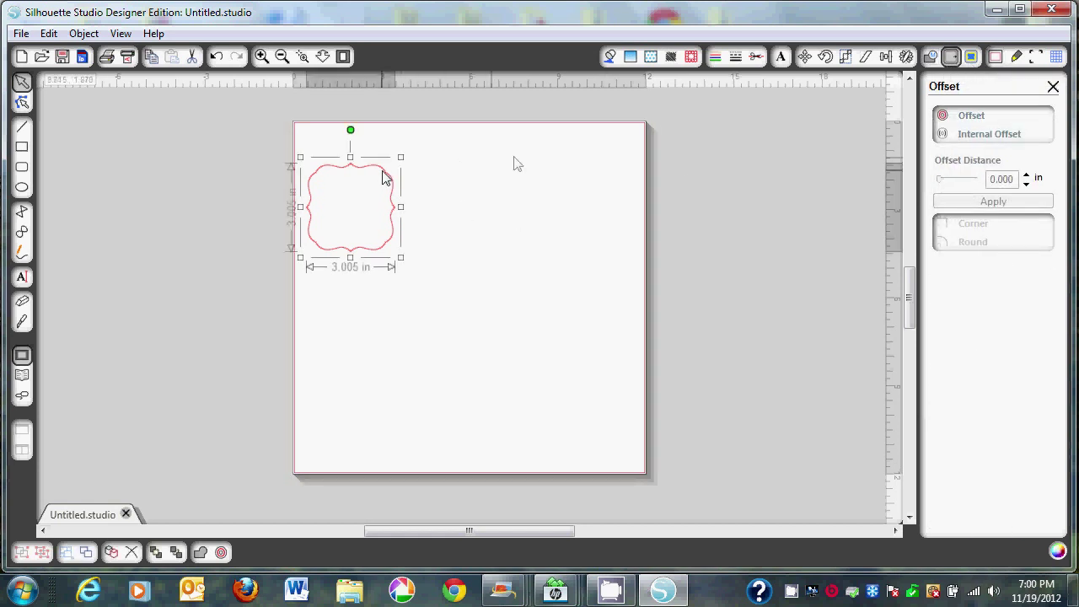
pyautogui.click(942, 135)
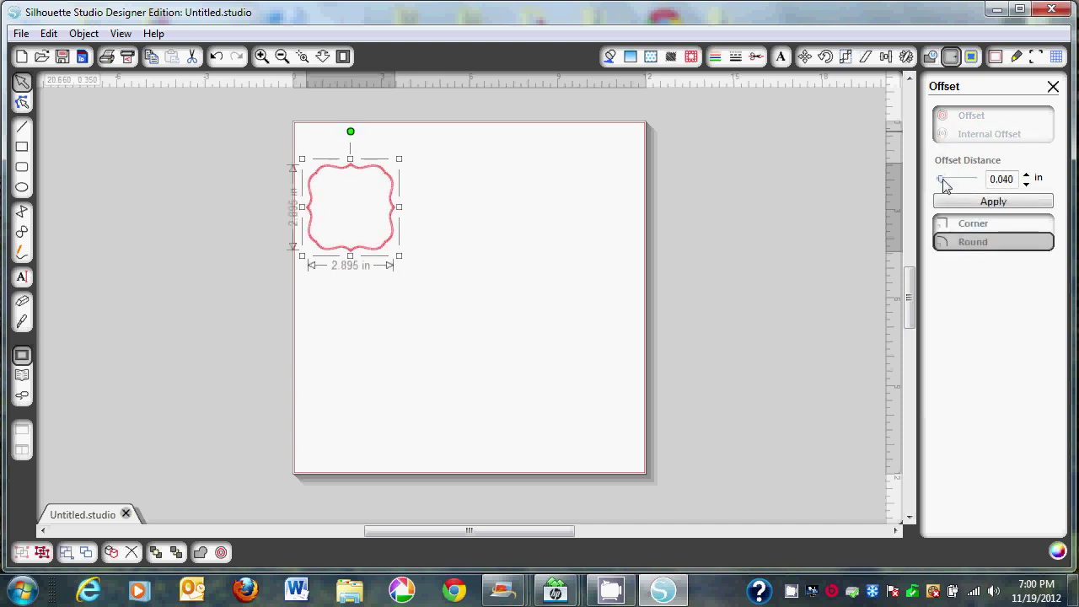
pyautogui.moveTo(943, 182); pyautogui.dragTo(947, 184)
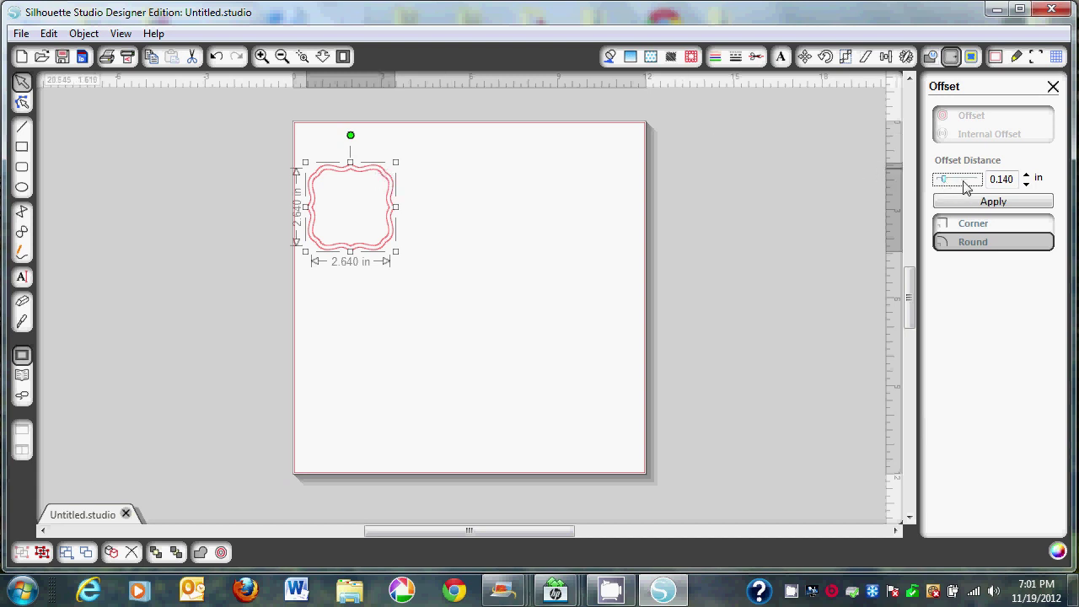
pyautogui.moveTo(965, 187); pyautogui.dragTo(946, 184)
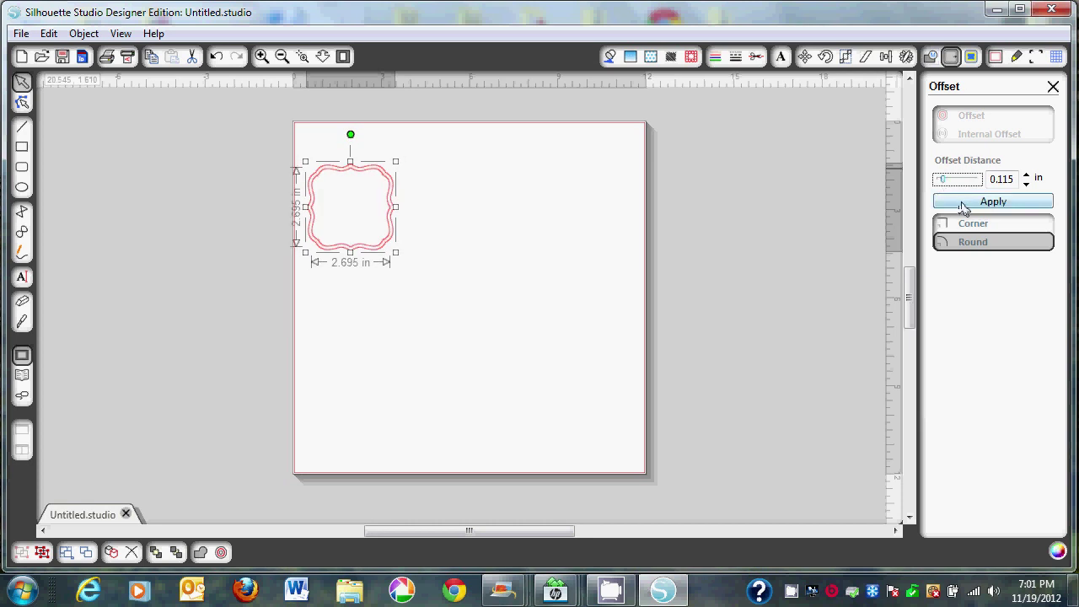
pyautogui.click(962, 207)
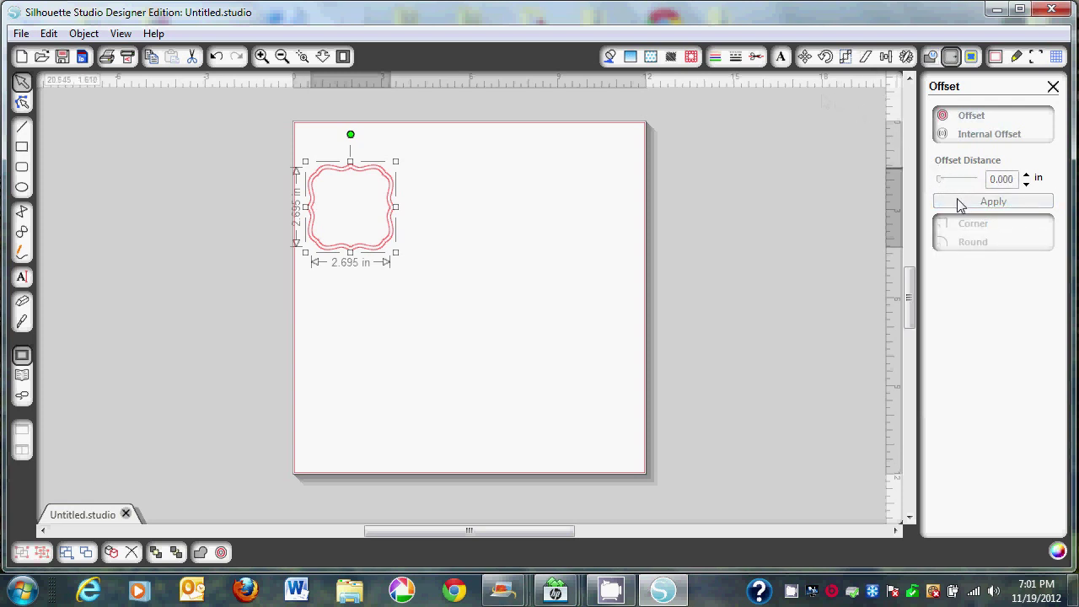
pyautogui.click(737, 61)
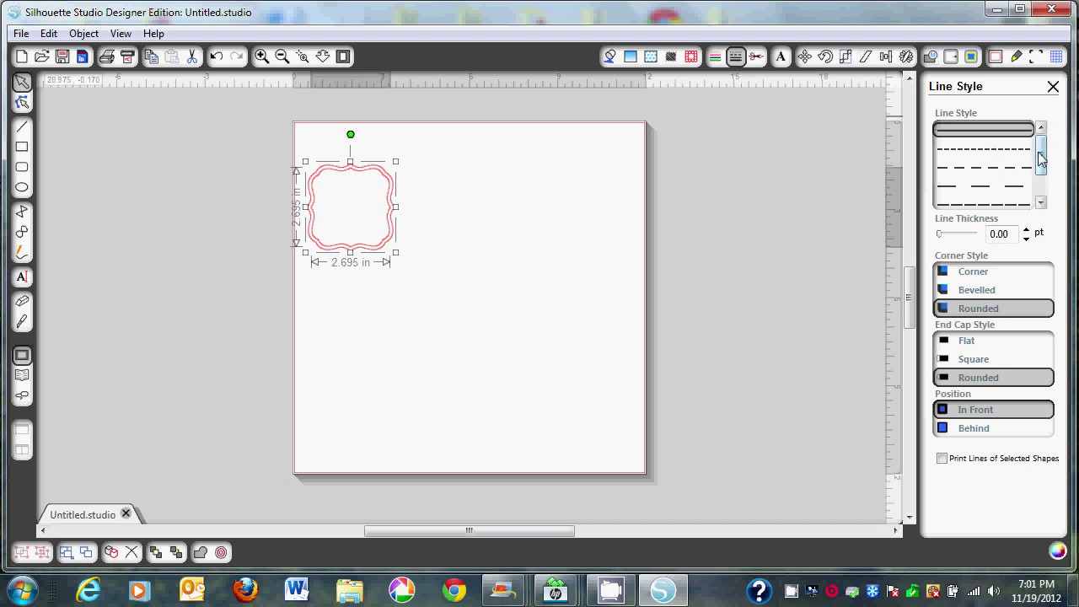
# Step: Make the inner outline a 1.25 pt long-dash line and set it to print
pyautogui.moveTo(1042, 158)
pyautogui.mouseDown()
pyautogui.moveTo(1043, 183)
pyautogui.moveTo(1043, 153)
pyautogui.mouseUp()
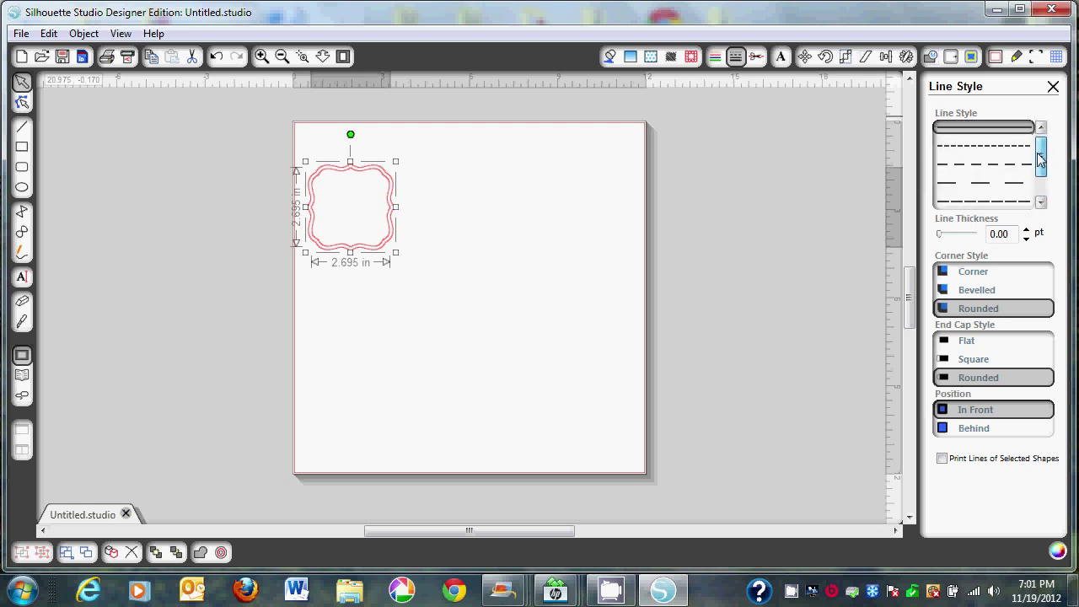
pyautogui.click(1004, 167)
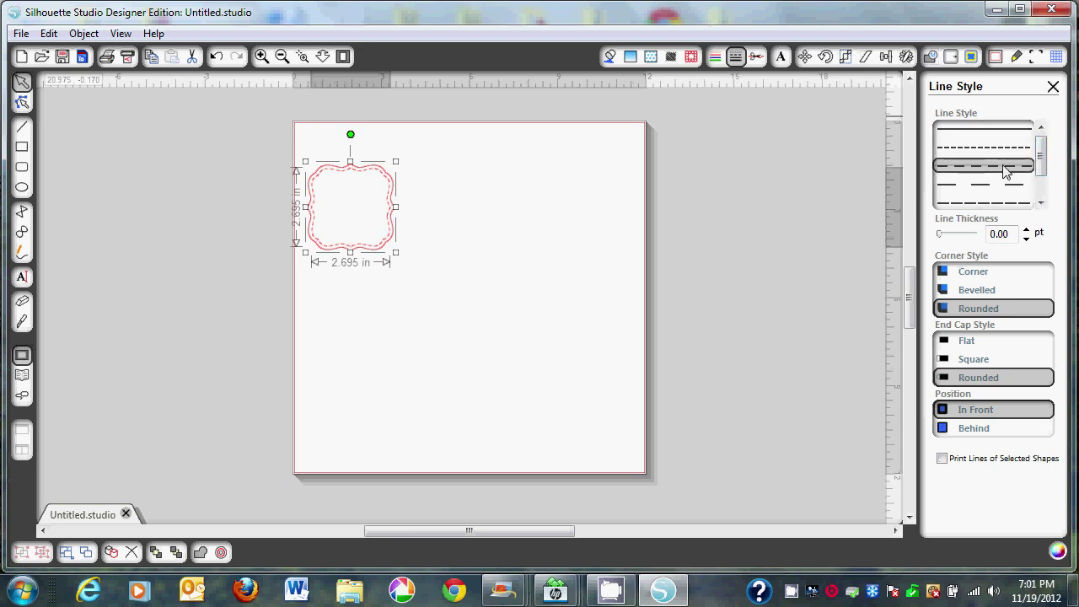
pyautogui.click(1028, 231)
pyautogui.click(1028, 230)
pyautogui.click(1028, 231)
pyautogui.click(944, 460)
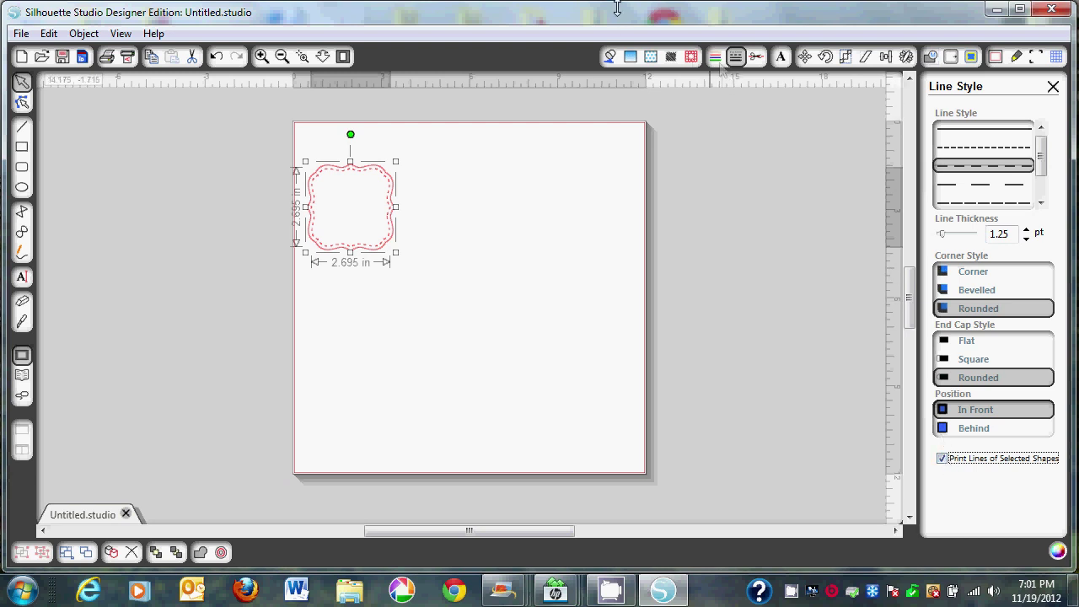
pyautogui.click(718, 57)
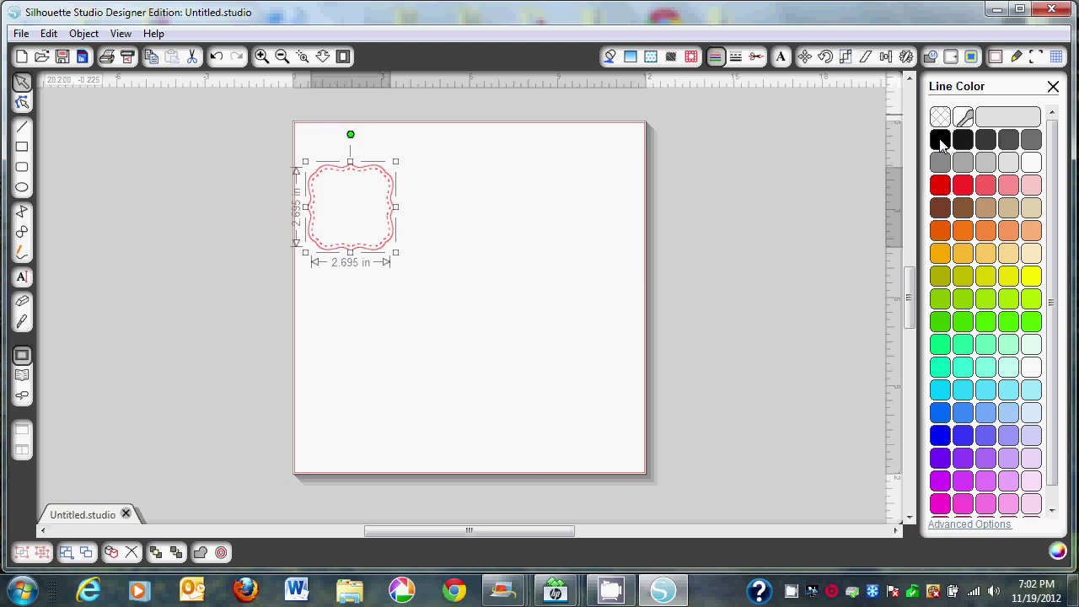
# Step: Color the dashed inner stitch line black
pyautogui.click(942, 141)
pyautogui.click(757, 57)
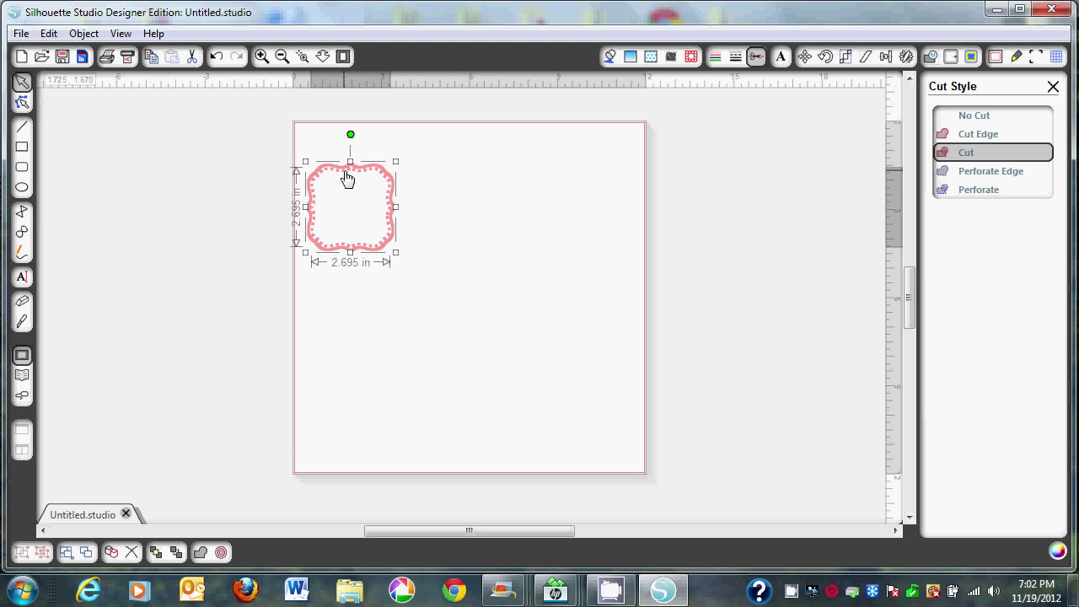
# Step: Set the dashed stitch line to No Cut so it is only printed
pyautogui.click(976, 119)
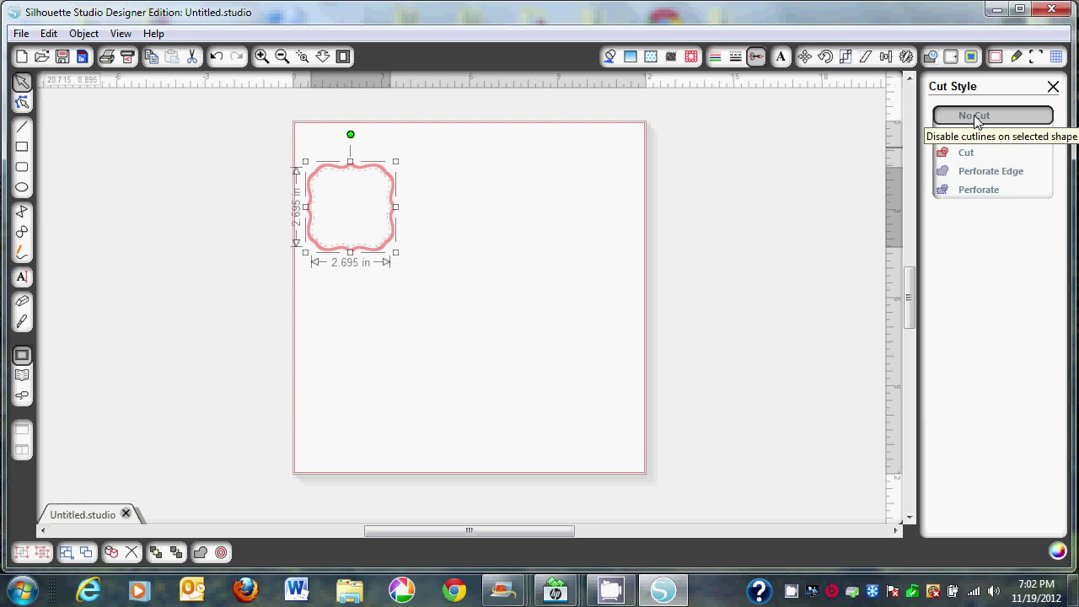
pyautogui.click(1054, 87)
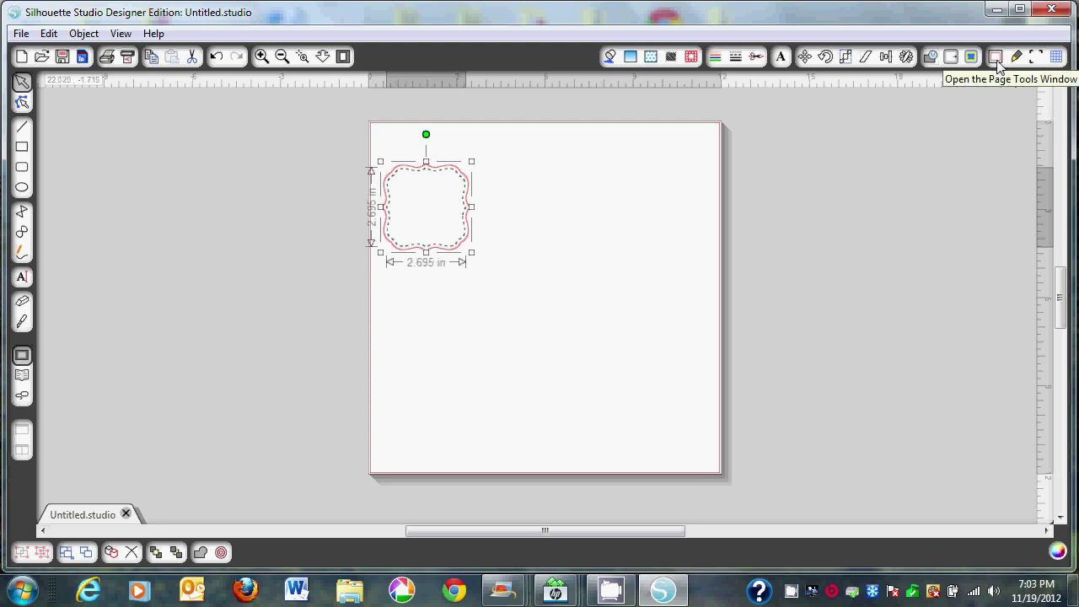
pyautogui.click(996, 58)
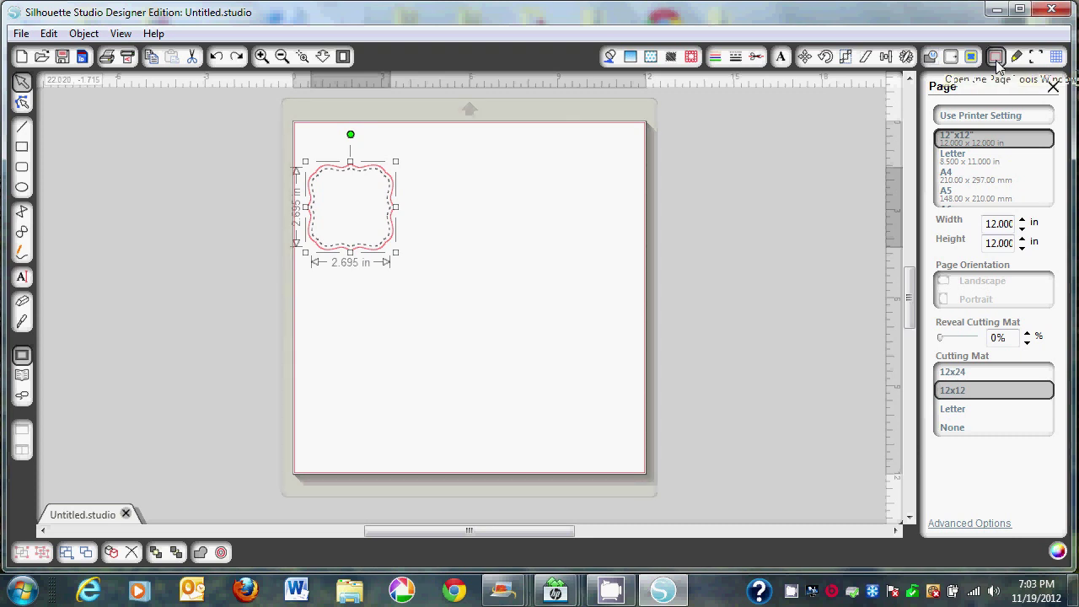
# Step: Resize the page to 4 in wide by 6 in tall in portrait
pyautogui.doubleClick(1001, 223)
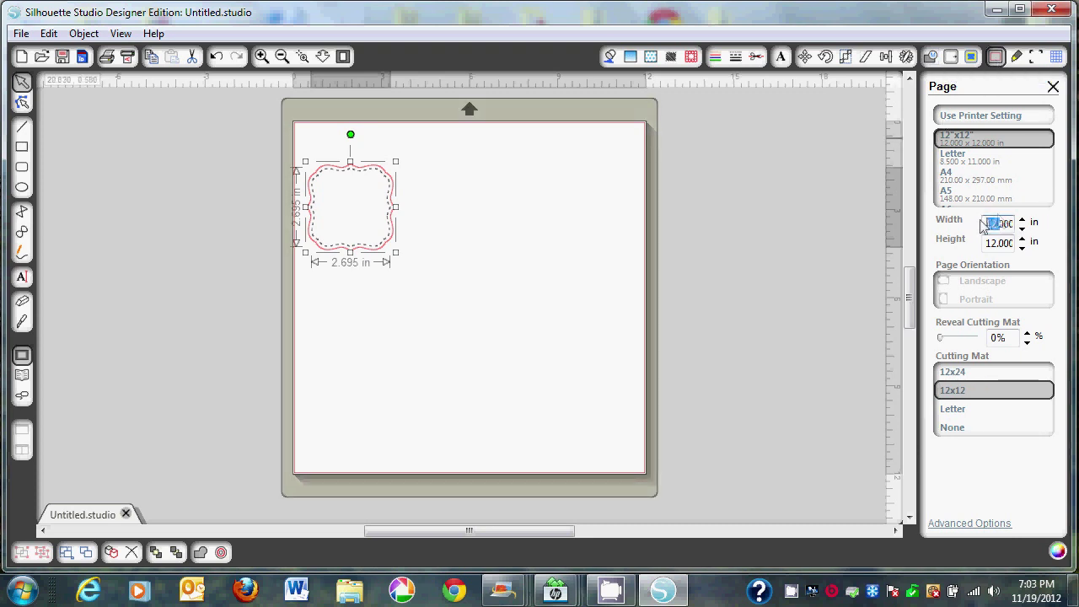
pyautogui.write('4')
pyautogui.press('Tab')
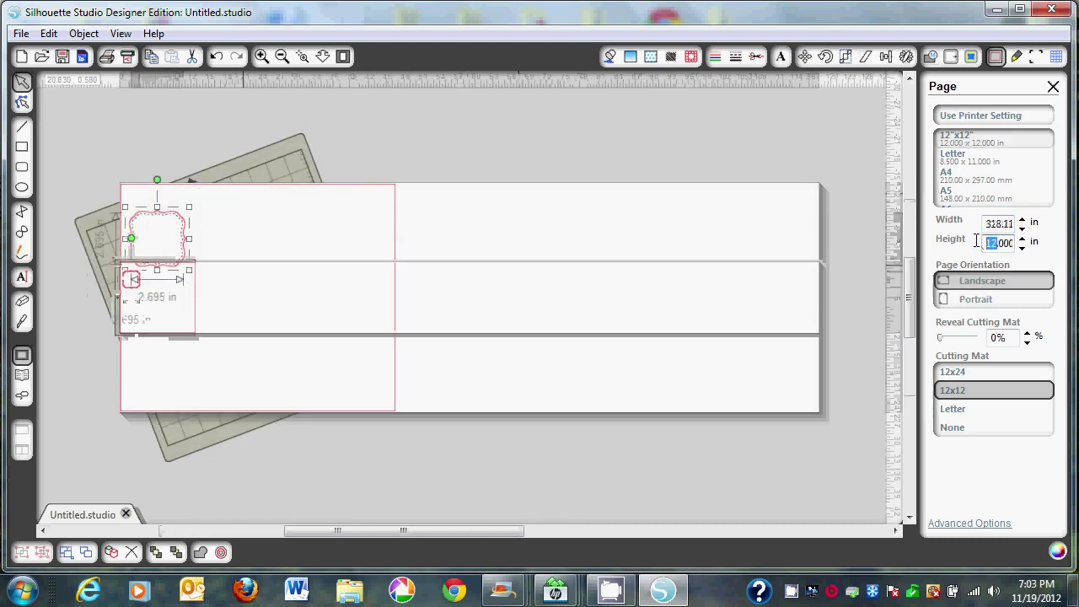
pyautogui.write('6.000')
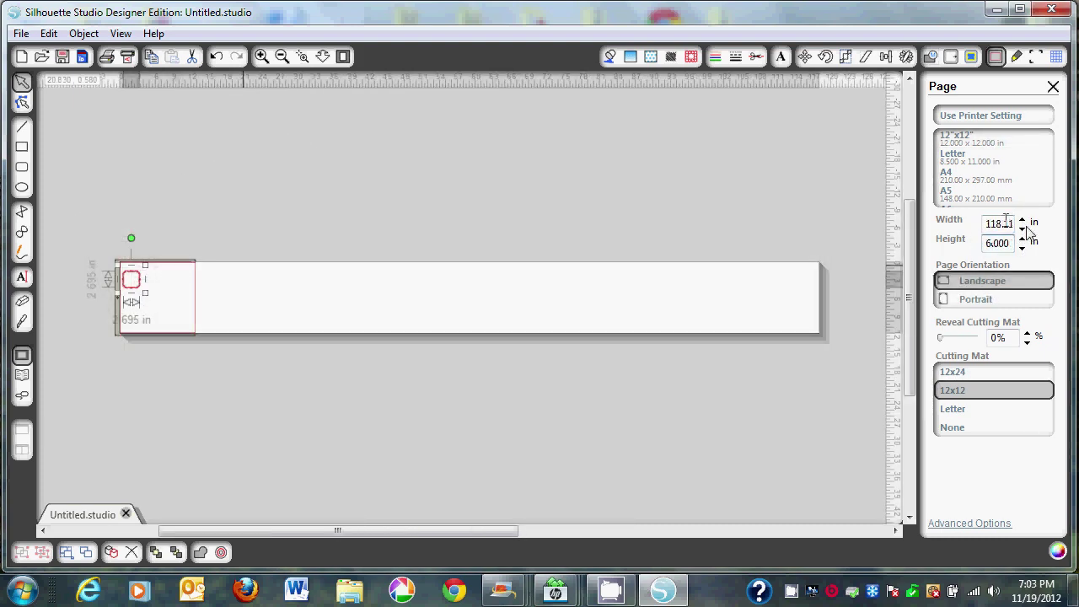
pyautogui.doubleClick(1015, 221)
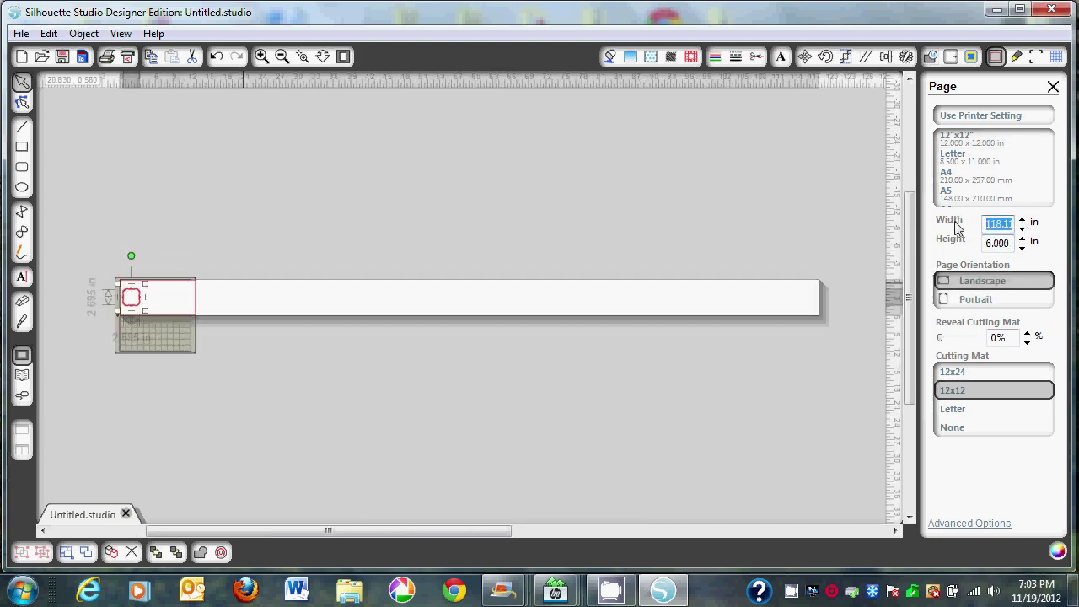
pyautogui.write('40')
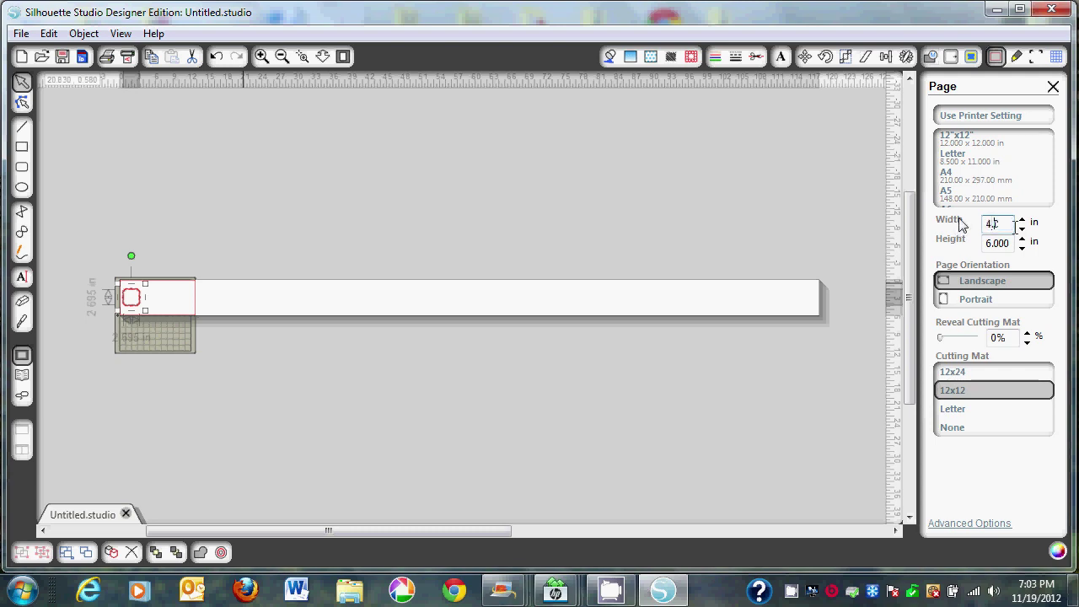
pyautogui.press('Return')
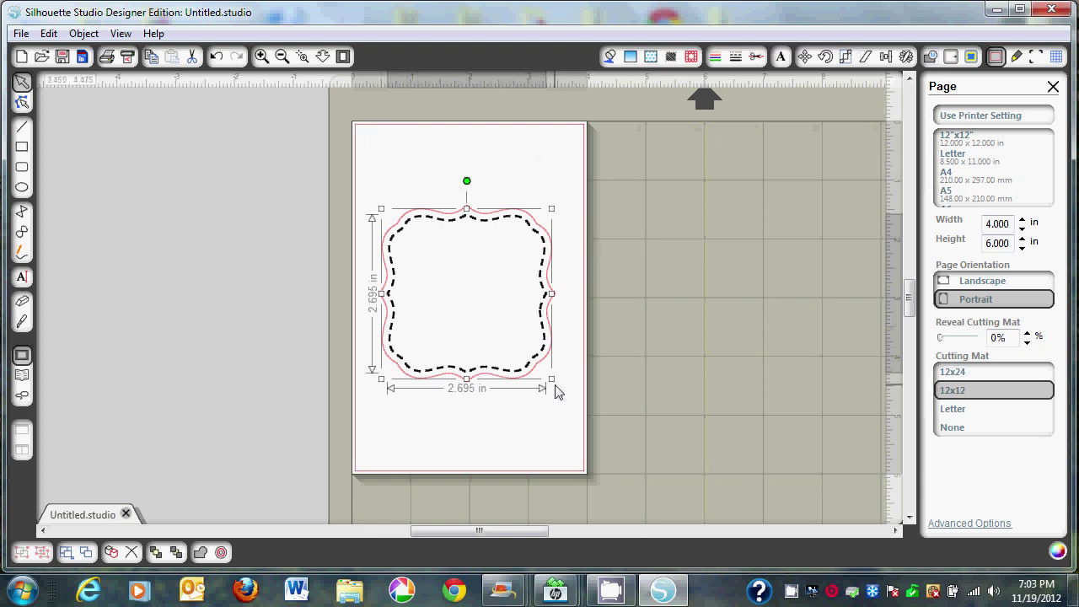
pyautogui.click(1037, 59)
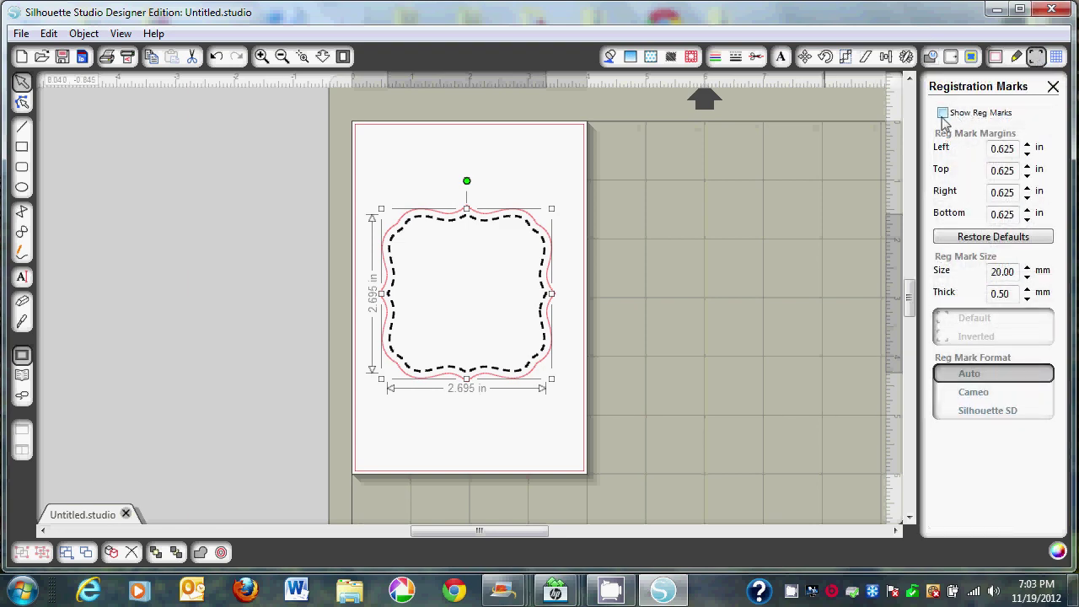
# Step: Turn on registration marks for the page and deselect the bracket label
pyautogui.click(943, 113)
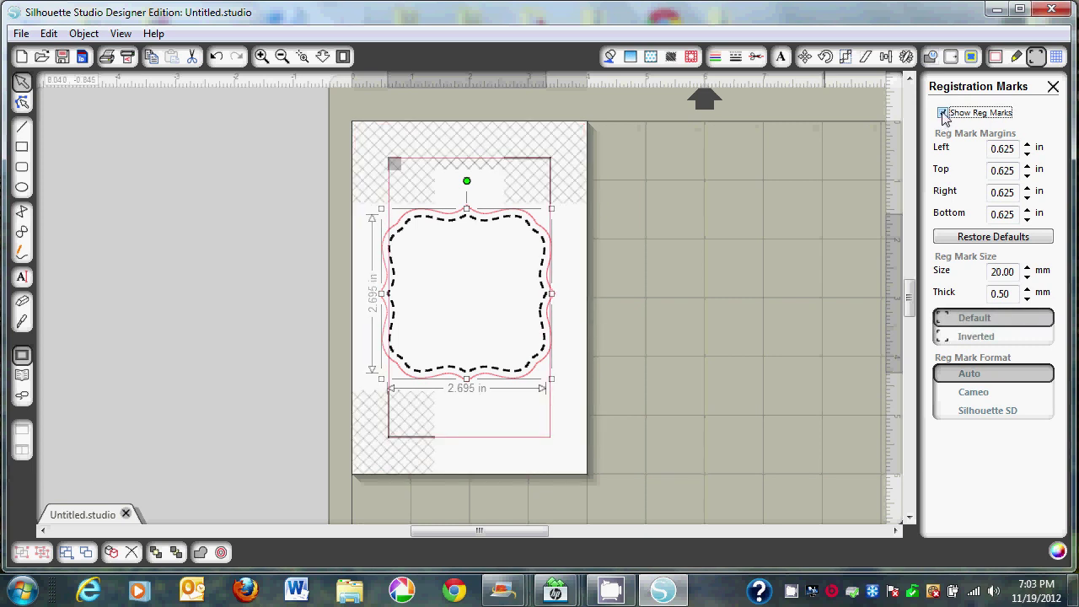
pyautogui.click(618, 224)
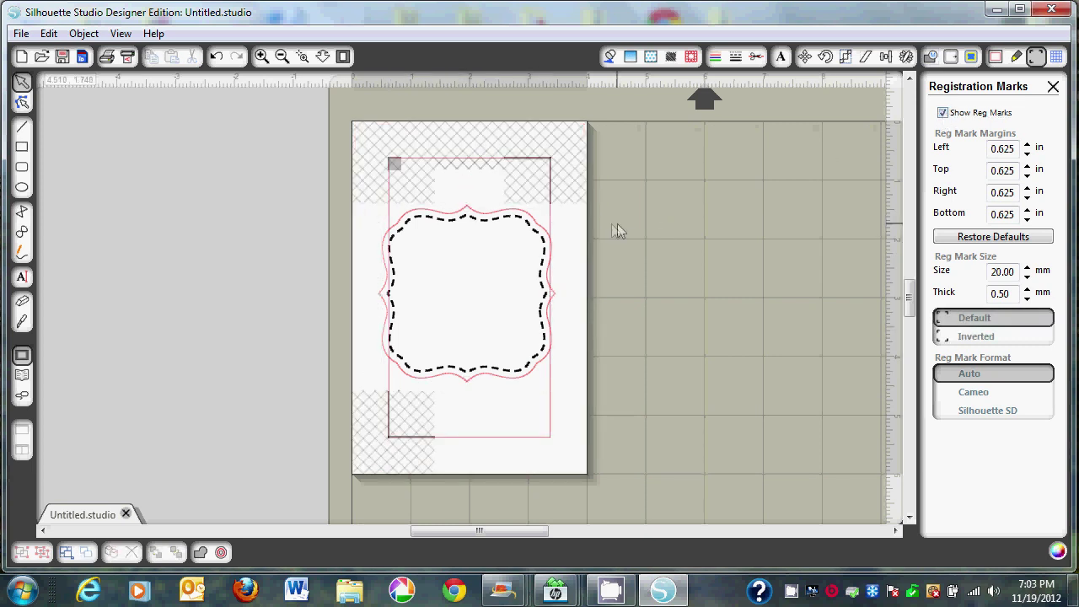
pyautogui.click(107, 56)
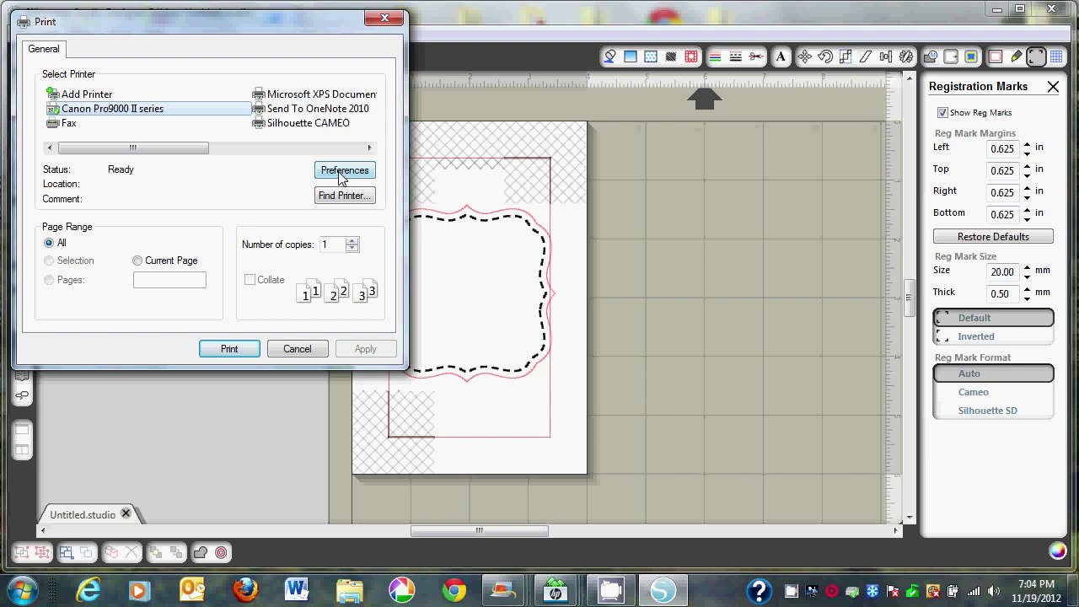
# Step: Set the Canon printer's paper size to 4"x6" 10x15cm in Printing Preferences
pyautogui.click(341, 172)
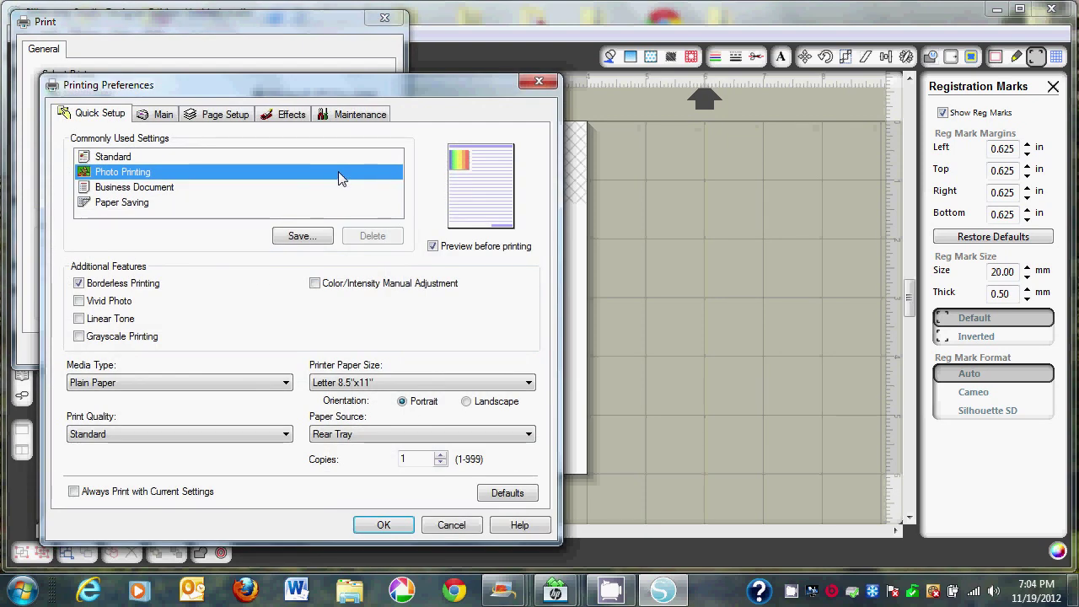
pyautogui.click(513, 385)
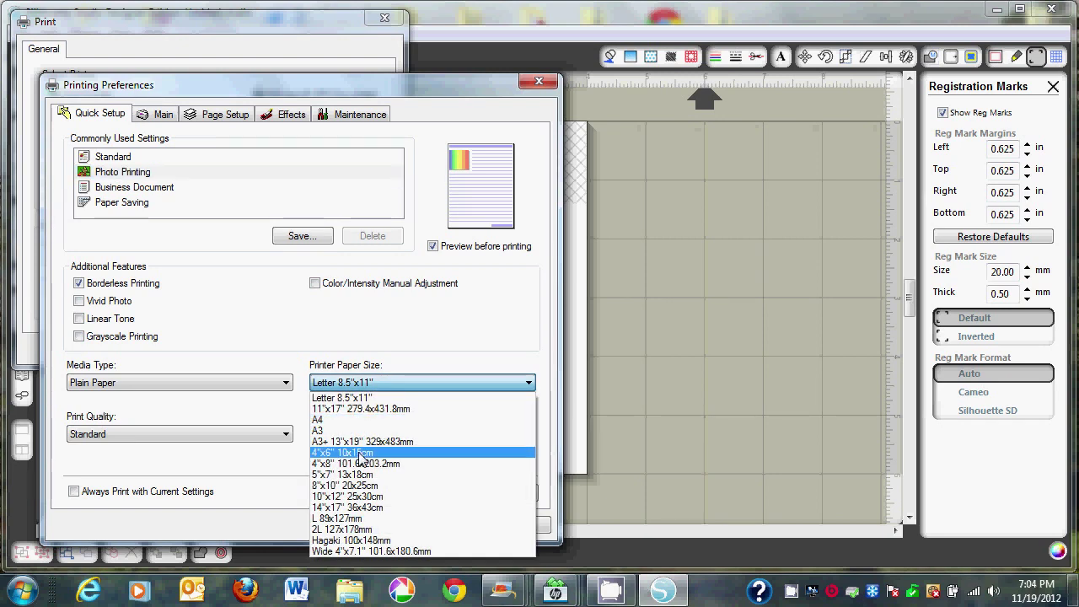
pyautogui.click(361, 453)
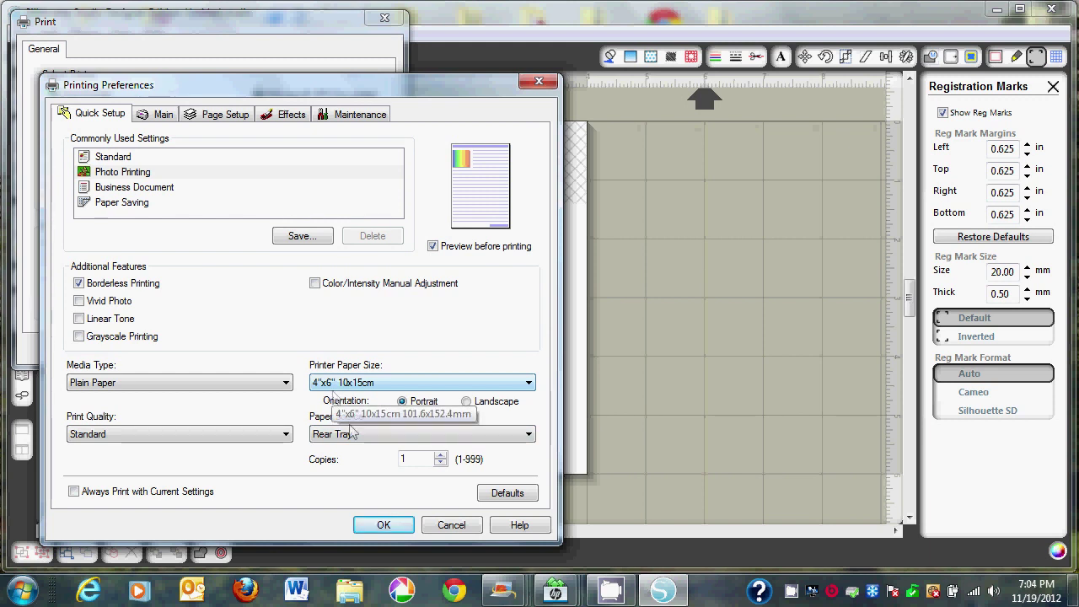
pyautogui.click(529, 383)
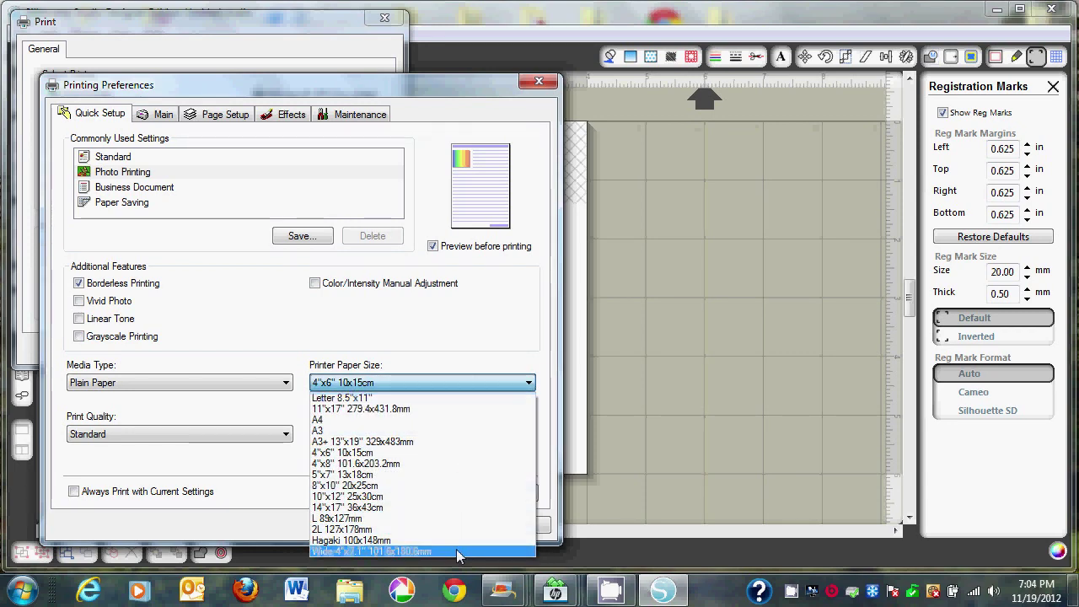
pyautogui.click(469, 383)
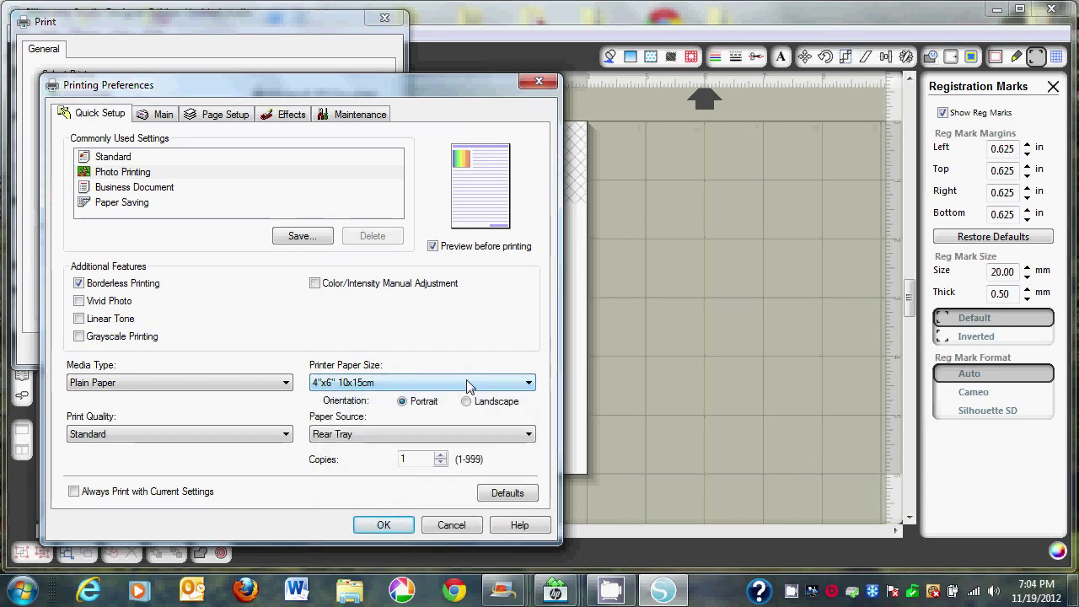
pyautogui.click(402, 529)
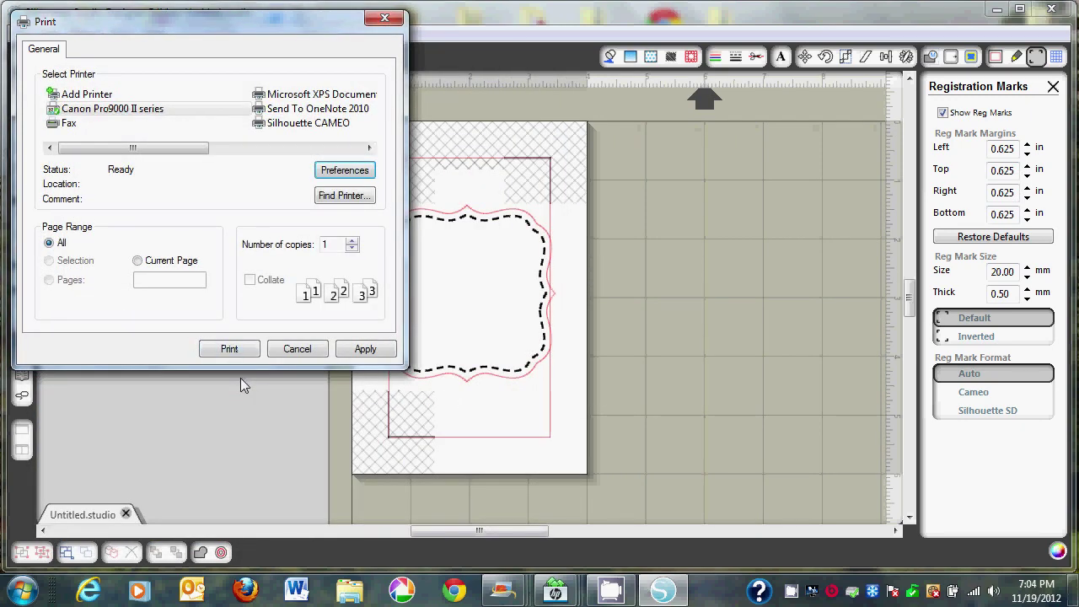
# Step: Print the label, then close the Canon IJ Preview without printing
pyautogui.click(229, 349)
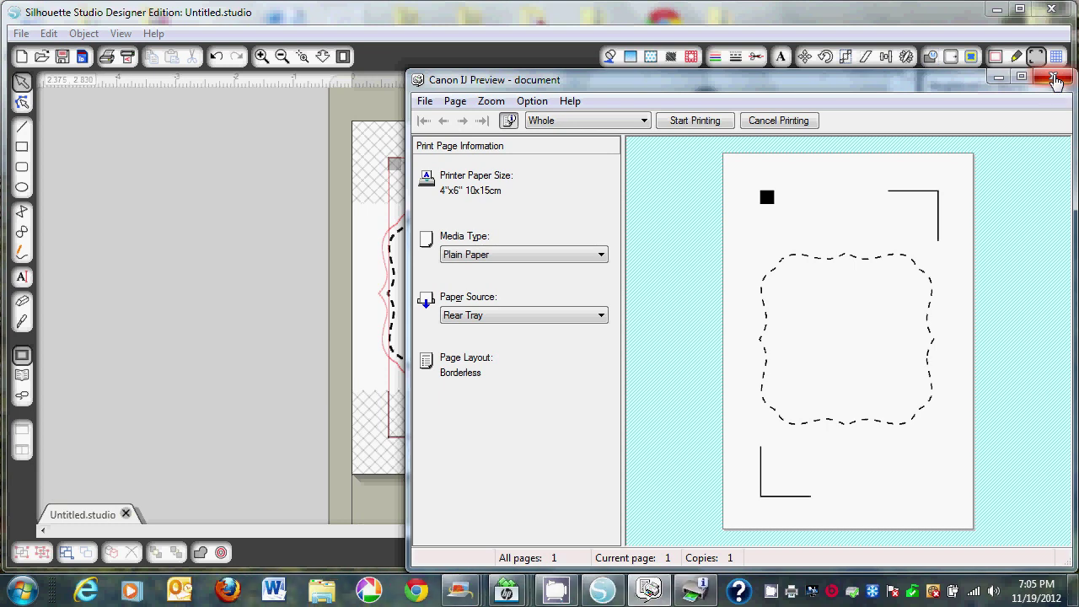
pyautogui.click(1054, 78)
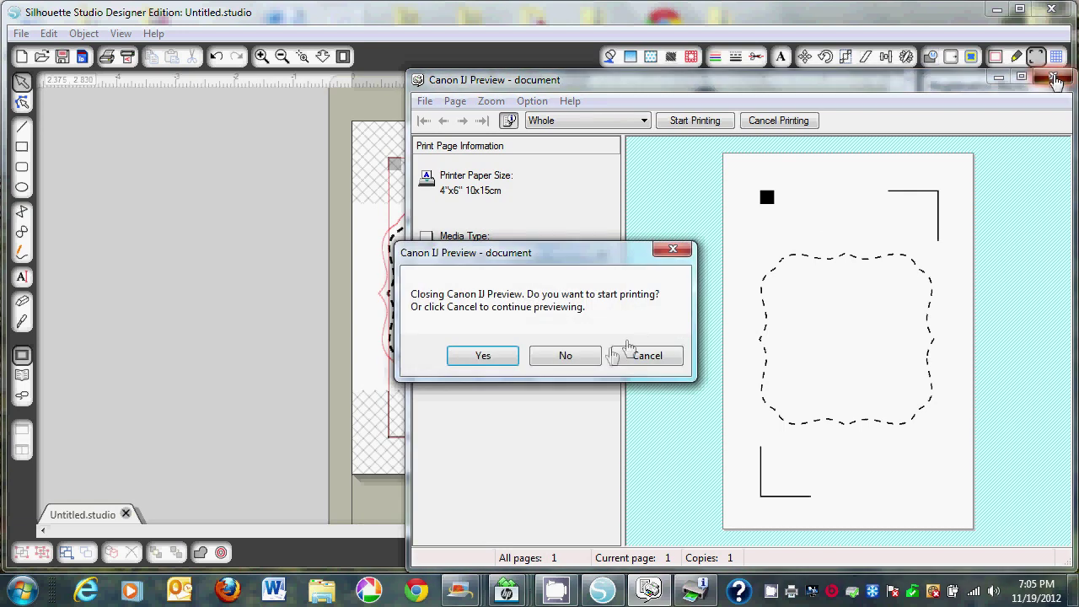
pyautogui.click(584, 358)
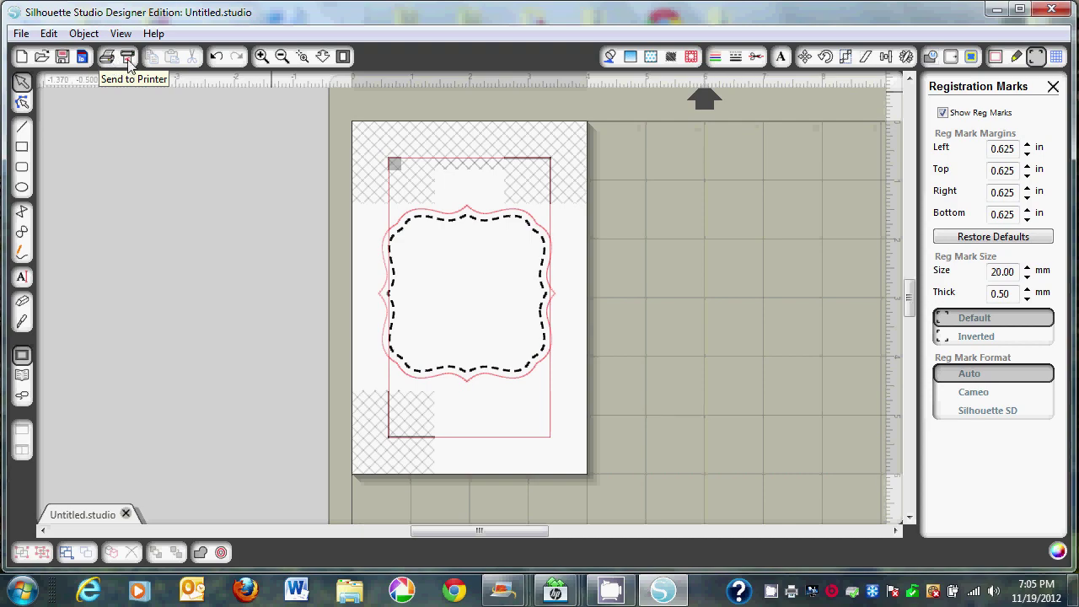
# Step: Run Send to Silhouette with printing skipped up to registration detection, then close it
pyautogui.click(128, 58)
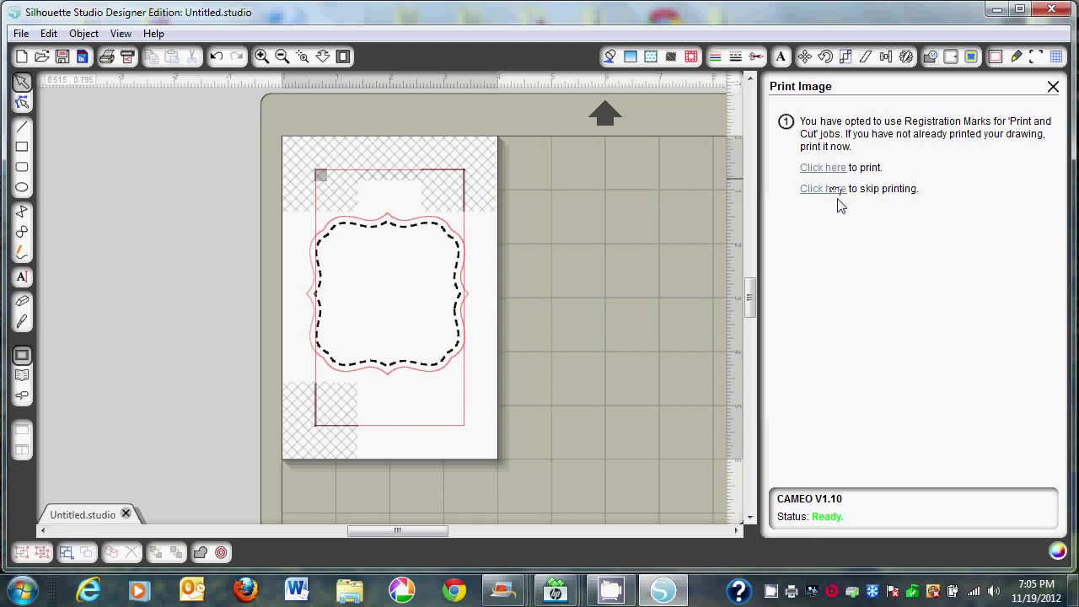
pyautogui.click(835, 191)
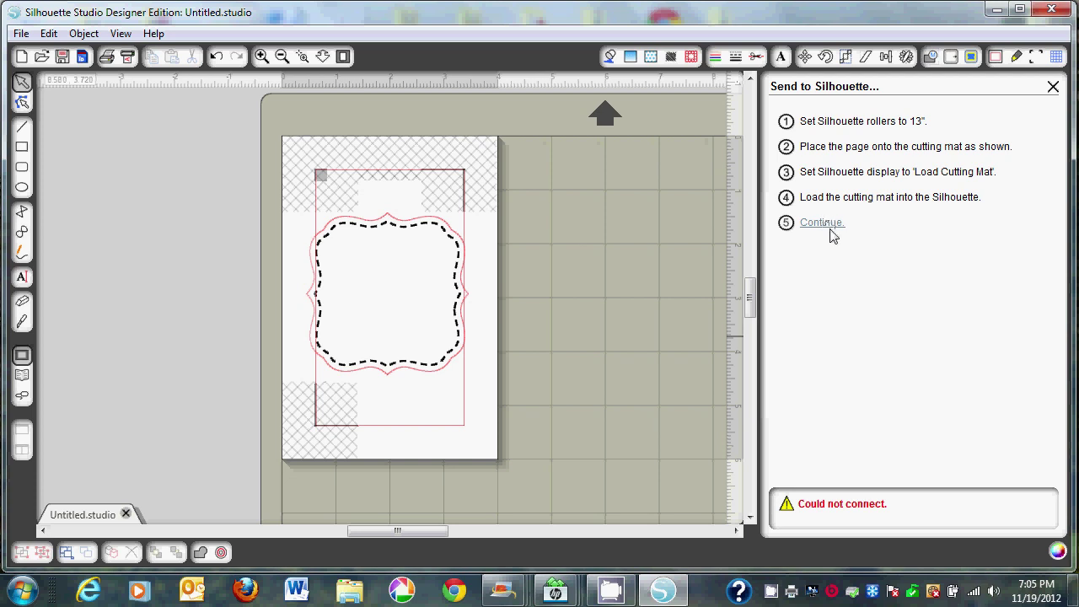
pyautogui.click(825, 224)
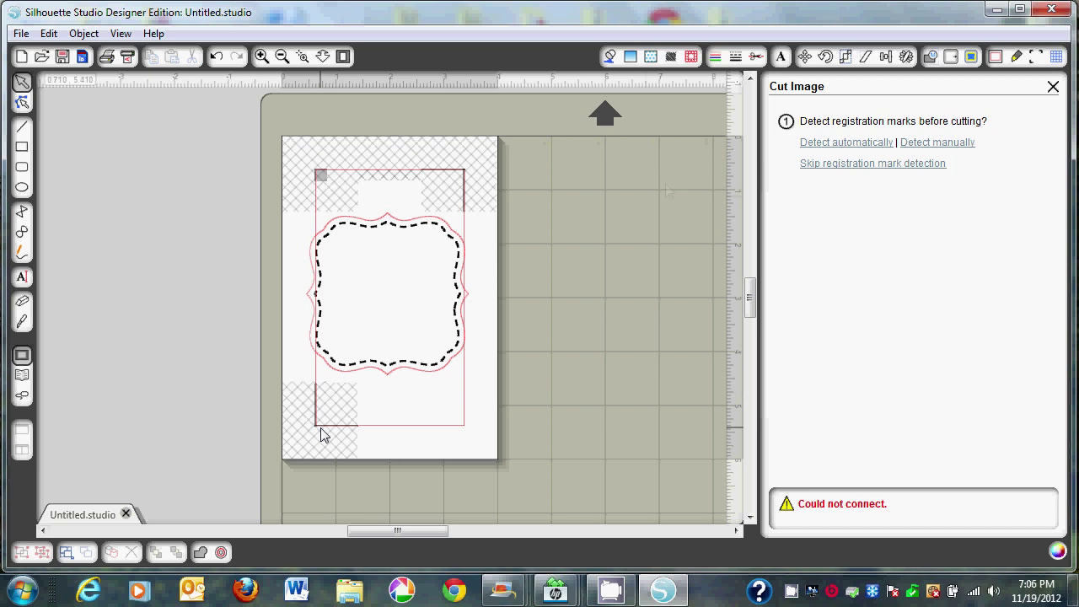
pyautogui.click(1053, 87)
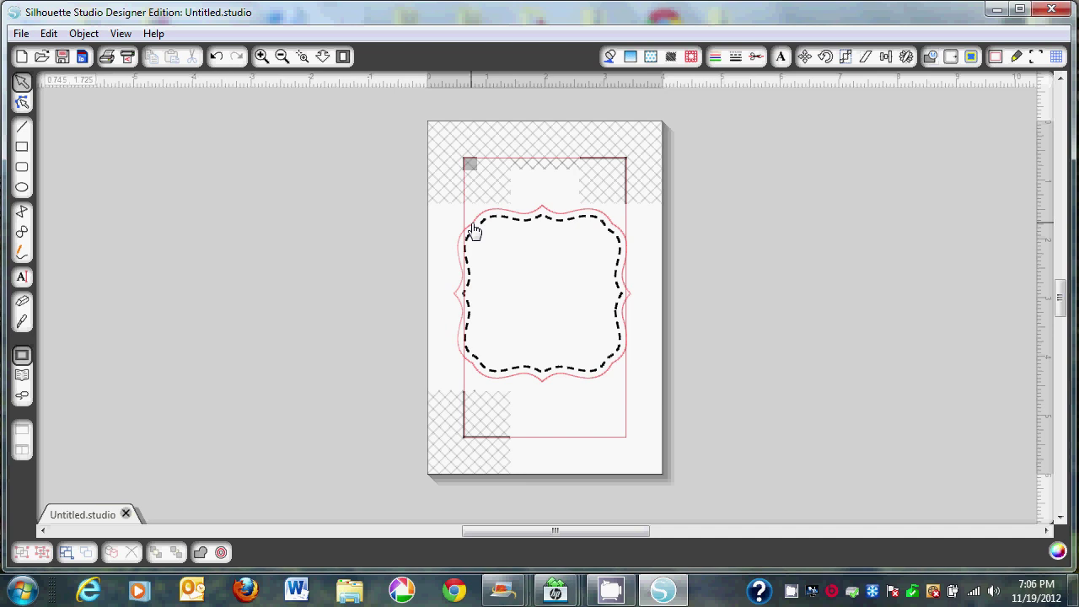
# Step: Add a round-cornered outer offset of 0.095 in around the bracket label as bleed
pyautogui.click(522, 220)
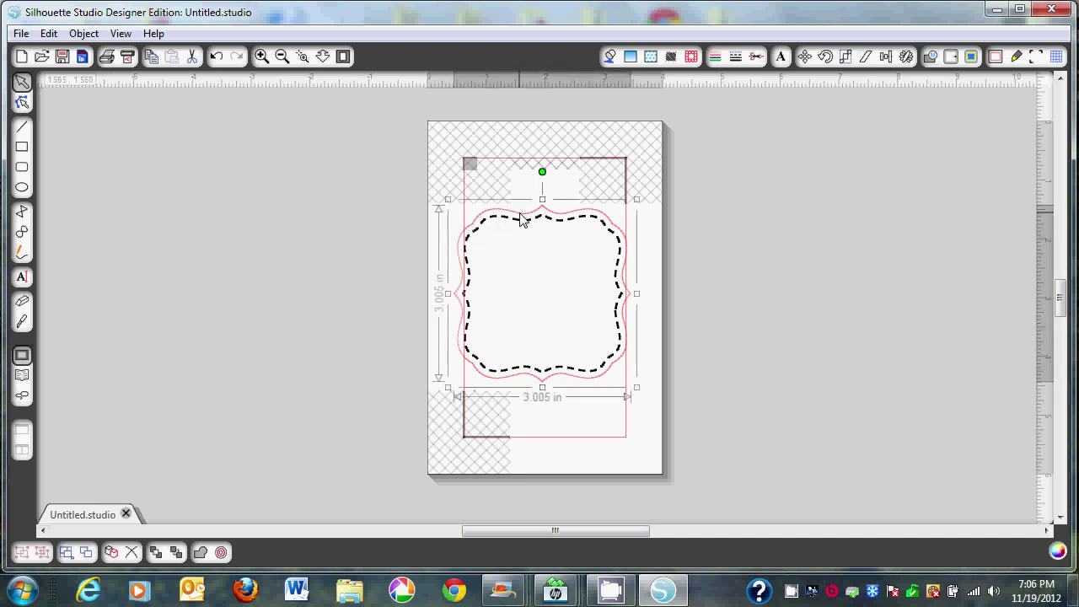
pyautogui.click(951, 58)
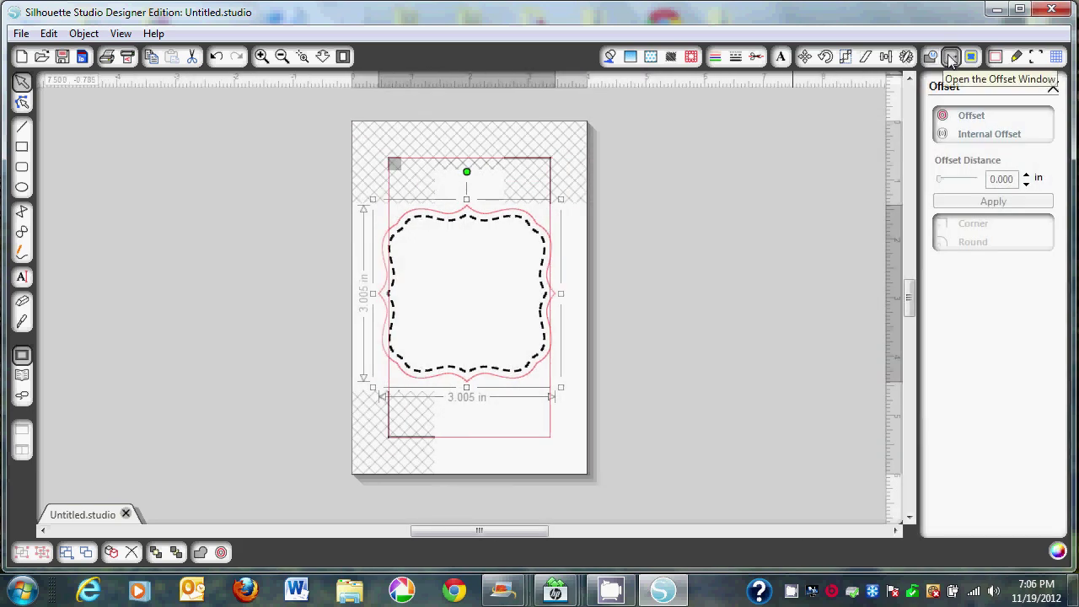
pyautogui.click(945, 119)
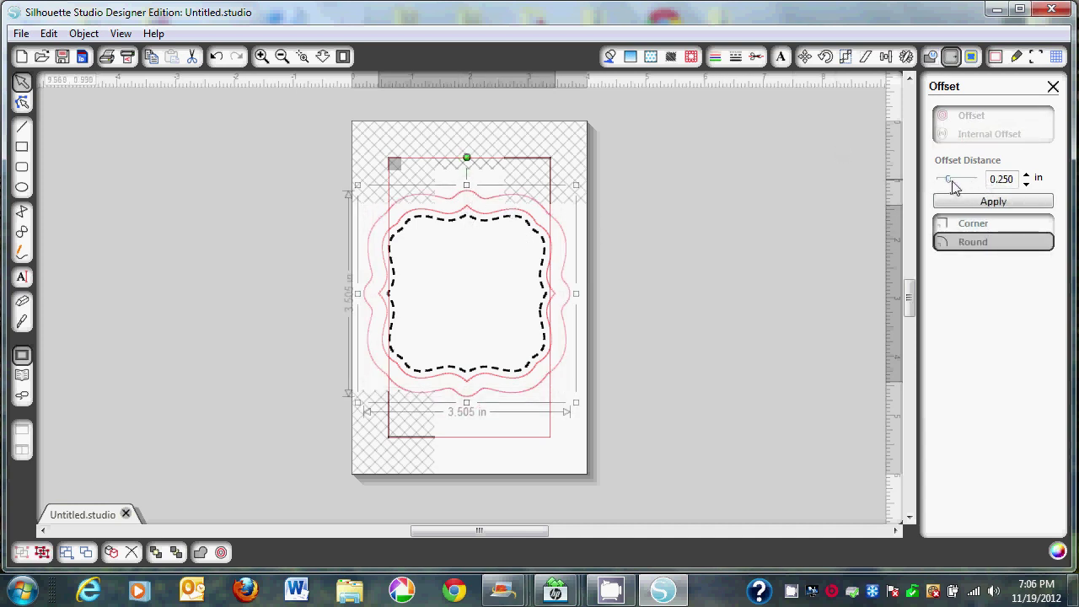
pyautogui.moveTo(950, 182); pyautogui.dragTo(944, 181)
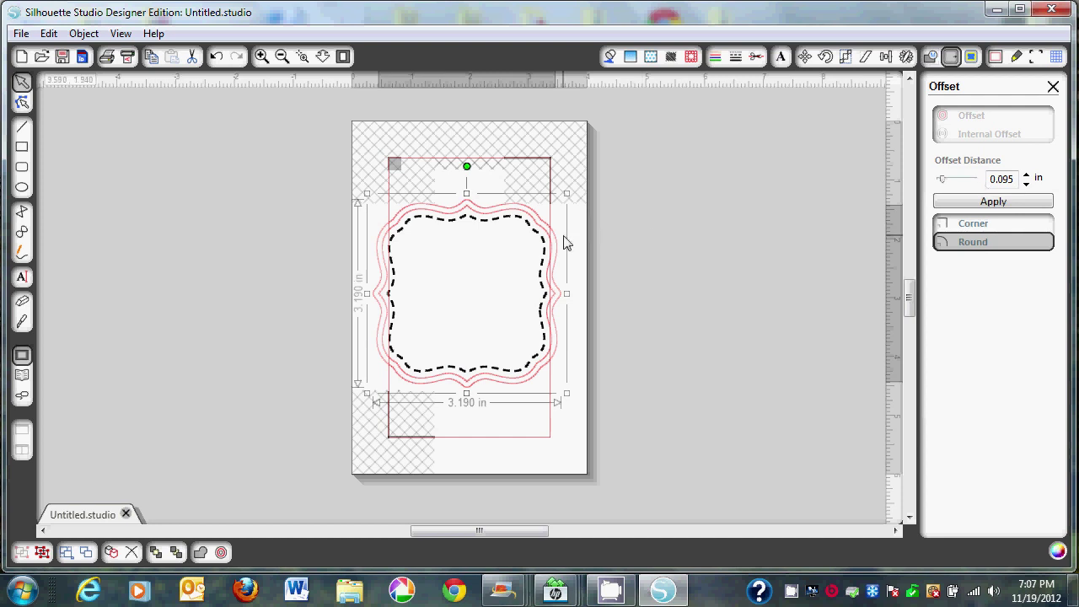
pyautogui.click(487, 215)
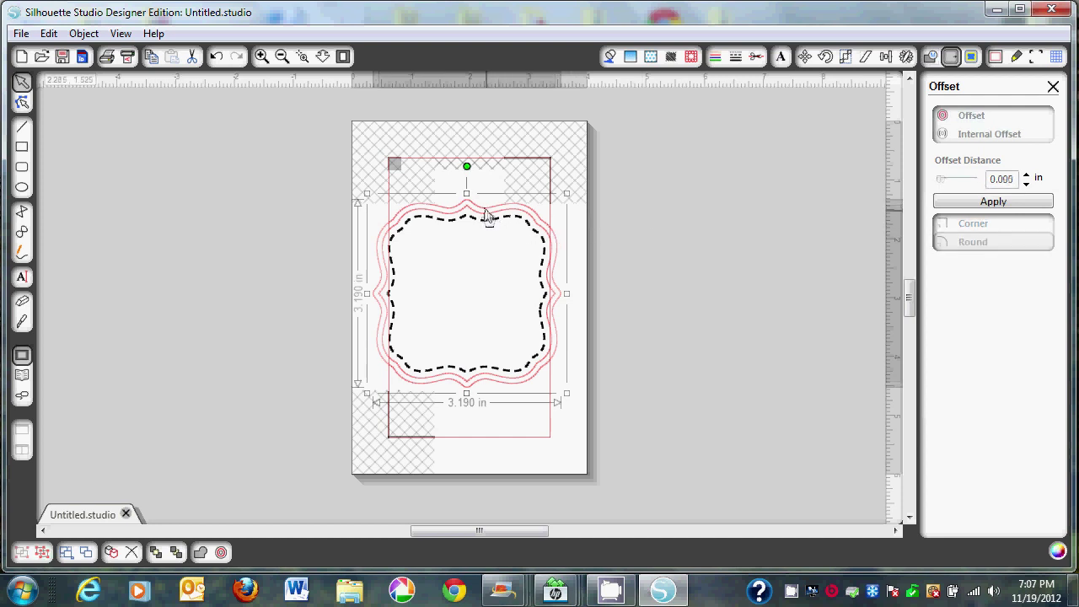
# Step: Fill the offset bracket shape with the yellow-and-grey argyle pattern
pyautogui.click(651, 59)
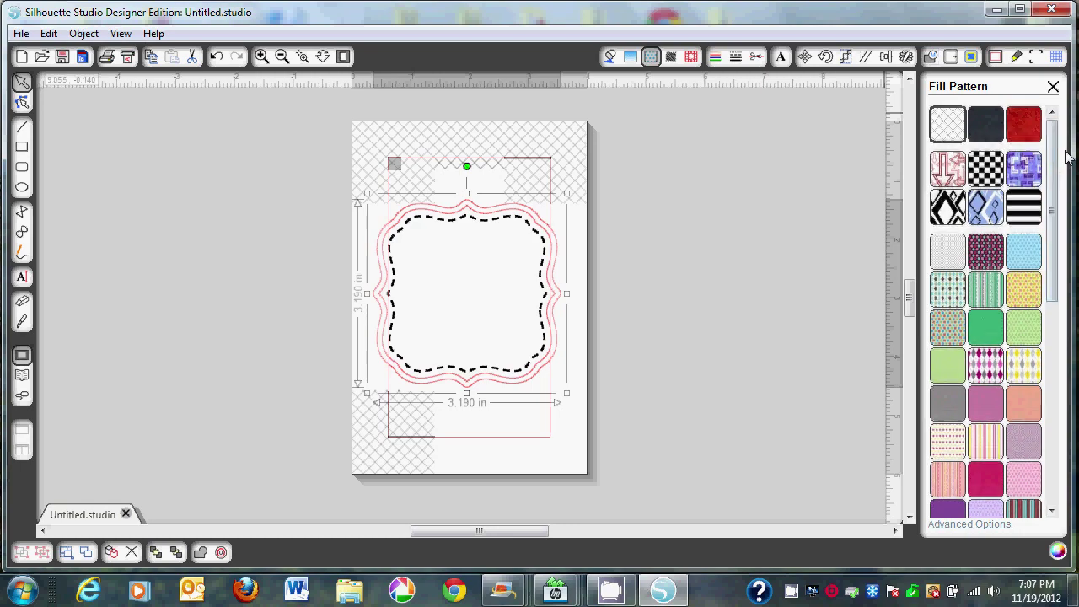
pyautogui.moveTo(1054, 160); pyautogui.dragTo(1063, 371)
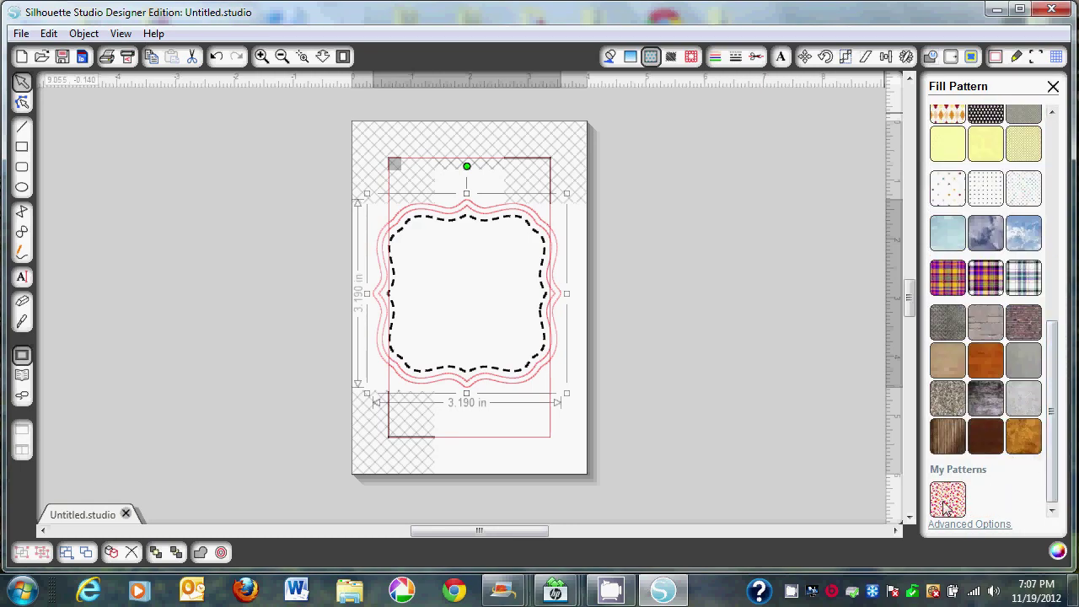
pyautogui.moveTo(1054, 439); pyautogui.dragTo(1054, 312)
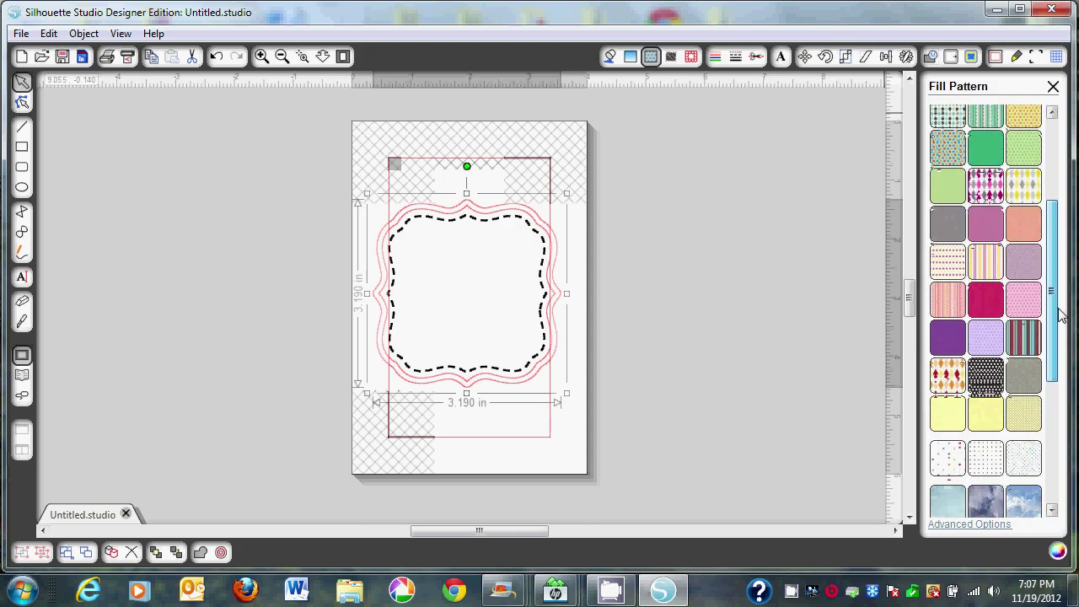
pyautogui.click(1034, 202)
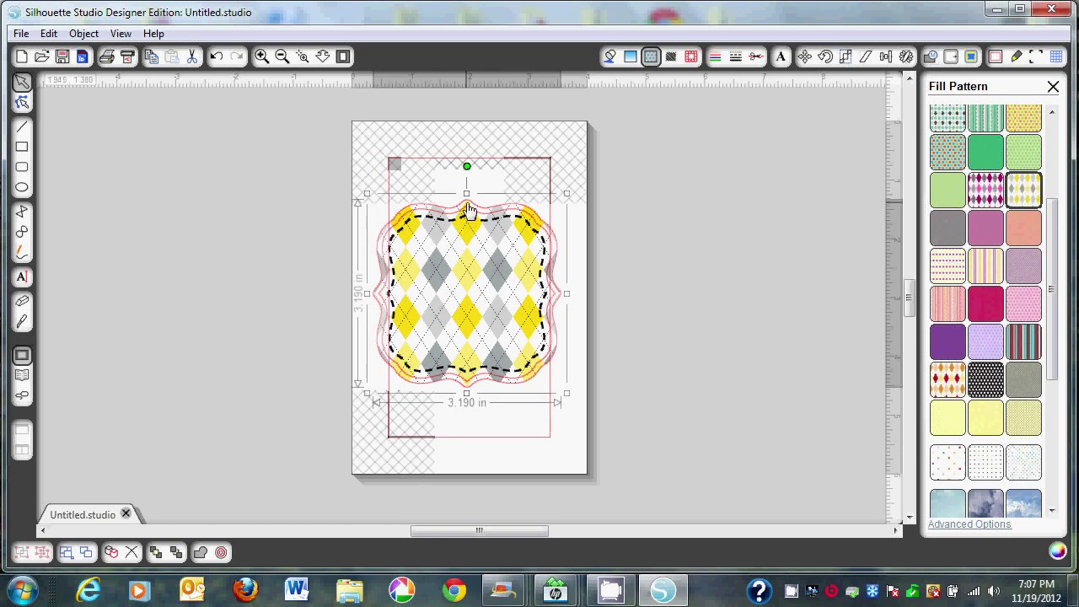
pyautogui.click(758, 64)
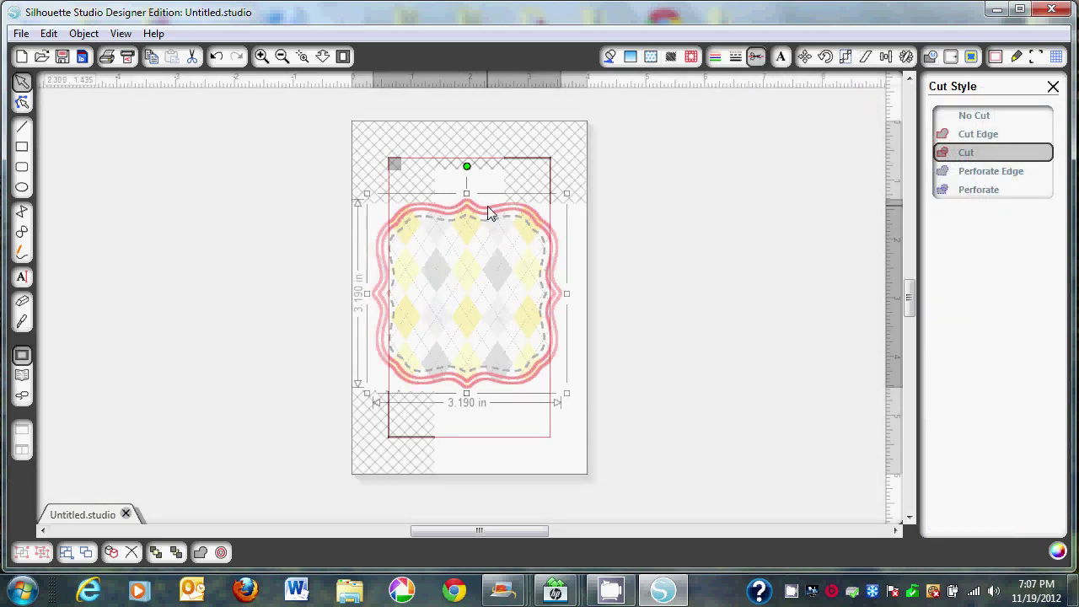
# Step: Set the argyle offset shape to No Cut so it only prints as a bleed
pyautogui.click(982, 118)
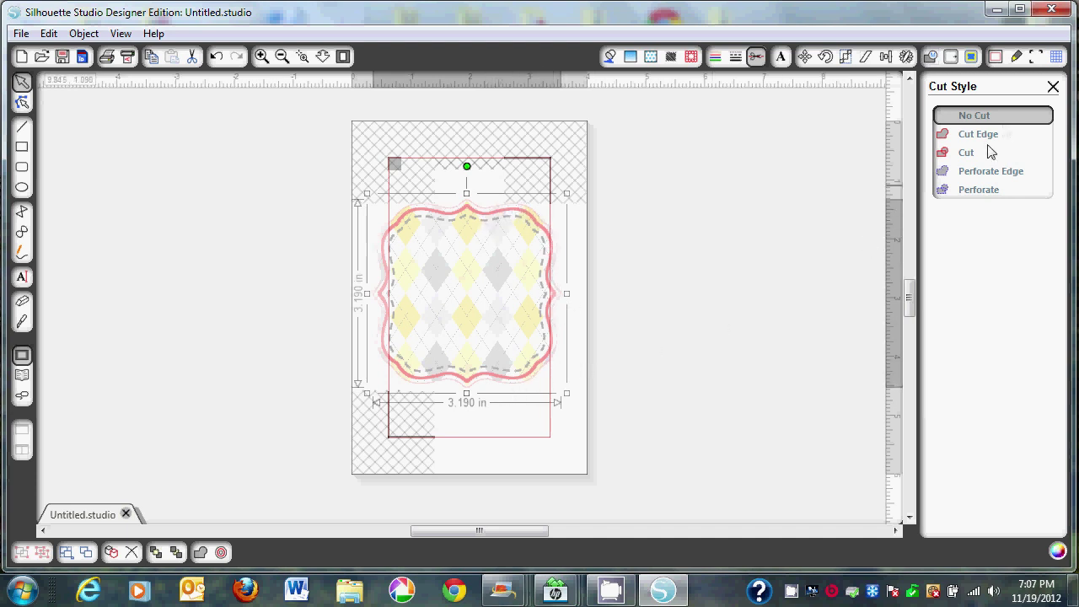
pyautogui.click(1054, 86)
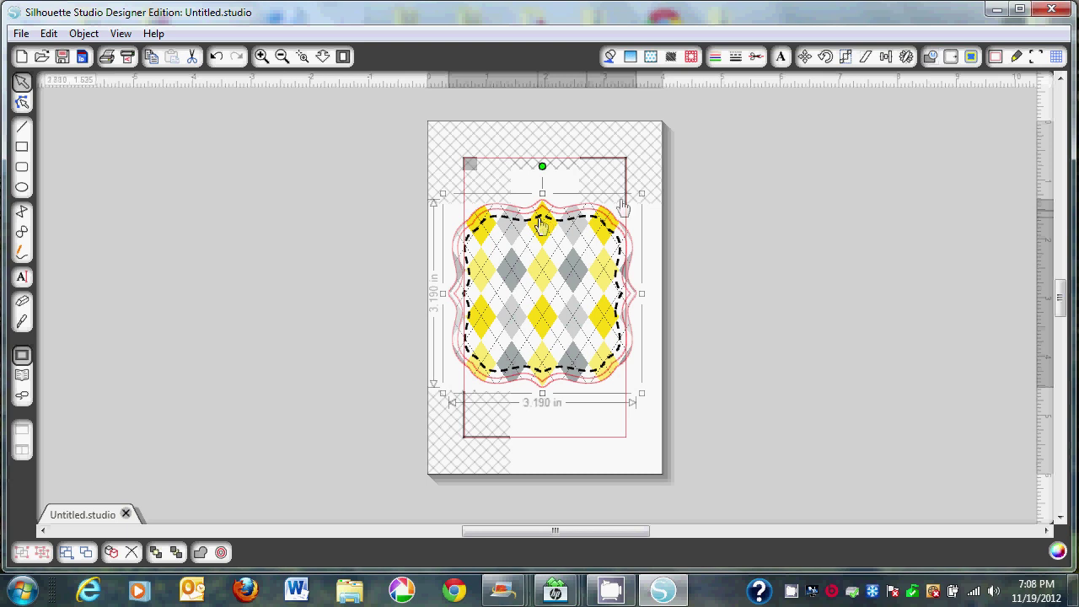
# Step: Fill the offset label shape solid pink, then try bright green as the line colour
pyautogui.click(610, 57)
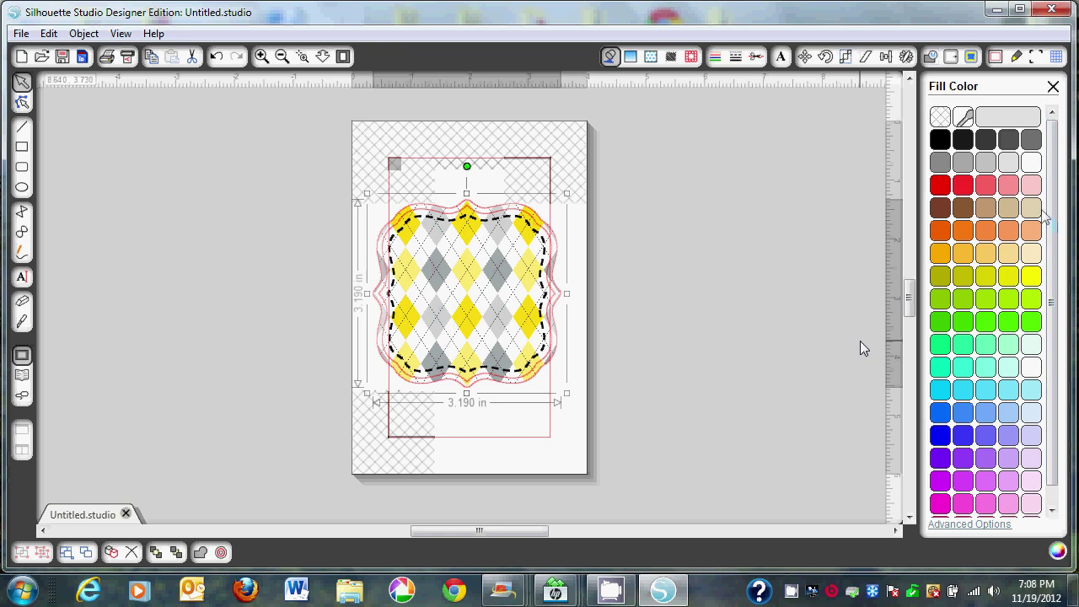
pyautogui.click(1008, 185)
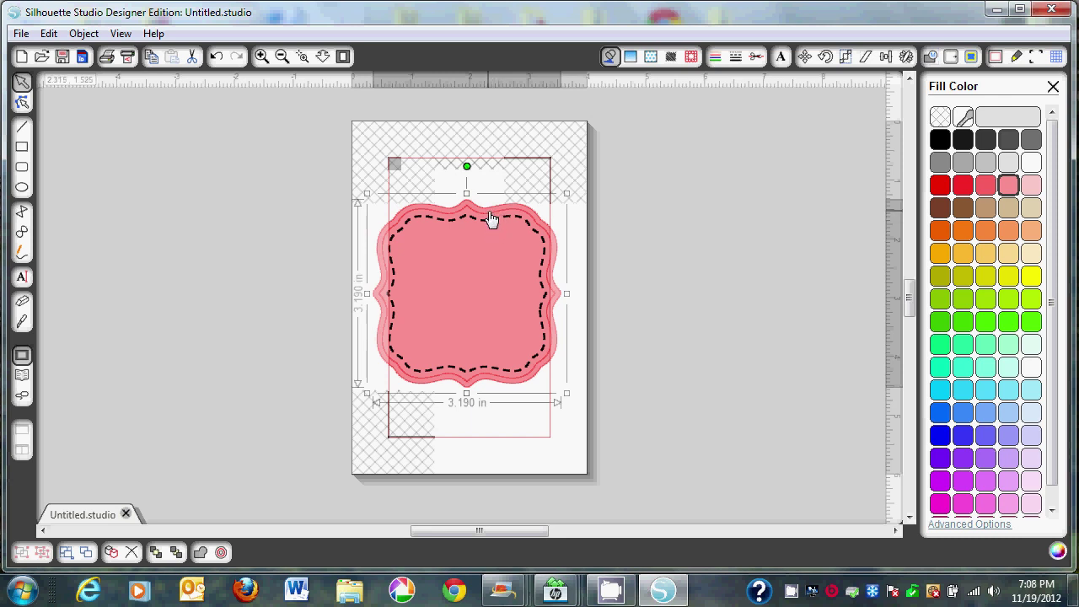
pyautogui.click(716, 61)
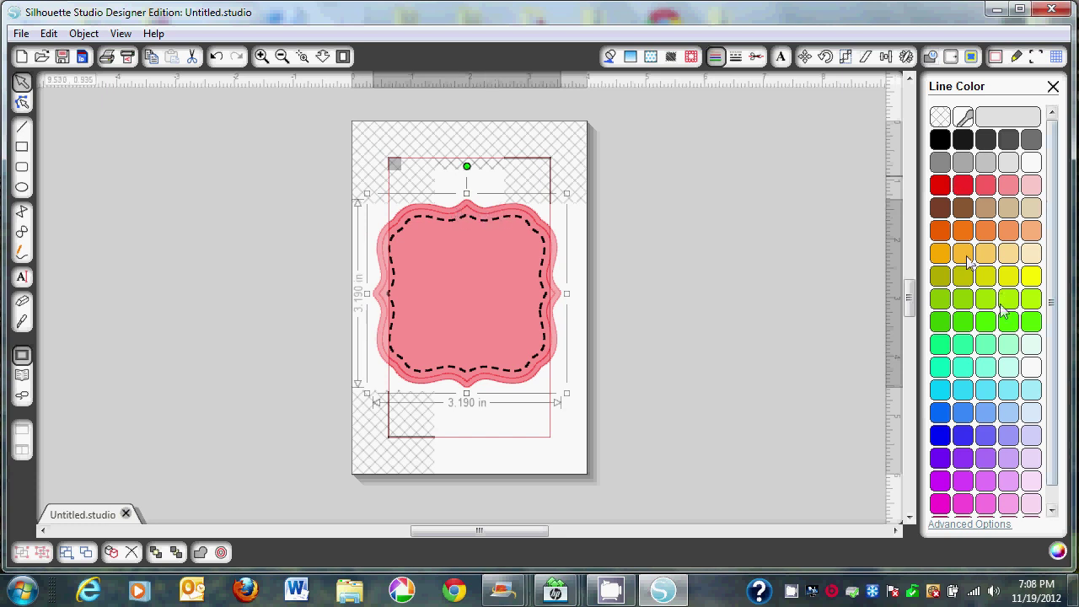
pyautogui.click(963, 320)
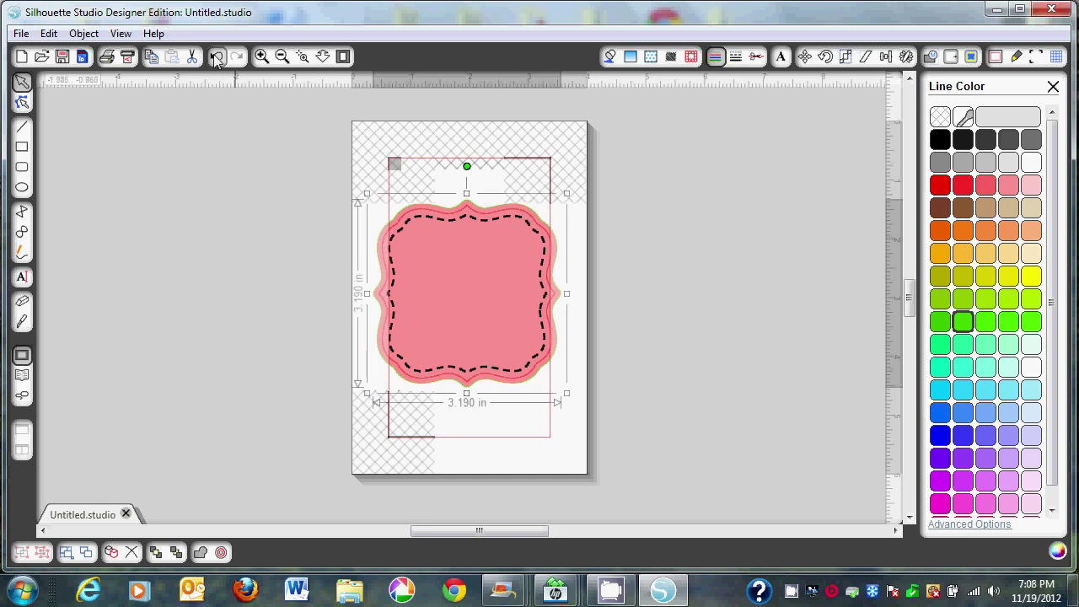
# Step: Make the dashed stitch line white and re-centre it on the pink label
pyautogui.moveTo(490, 230); pyautogui.dragTo(715, 218)
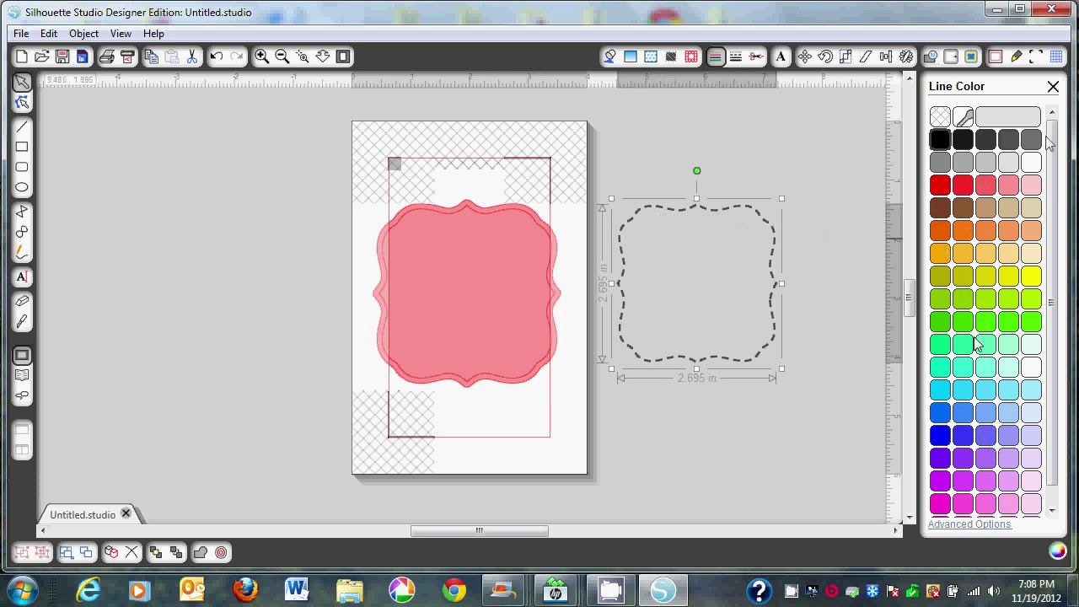
pyautogui.click(1031, 163)
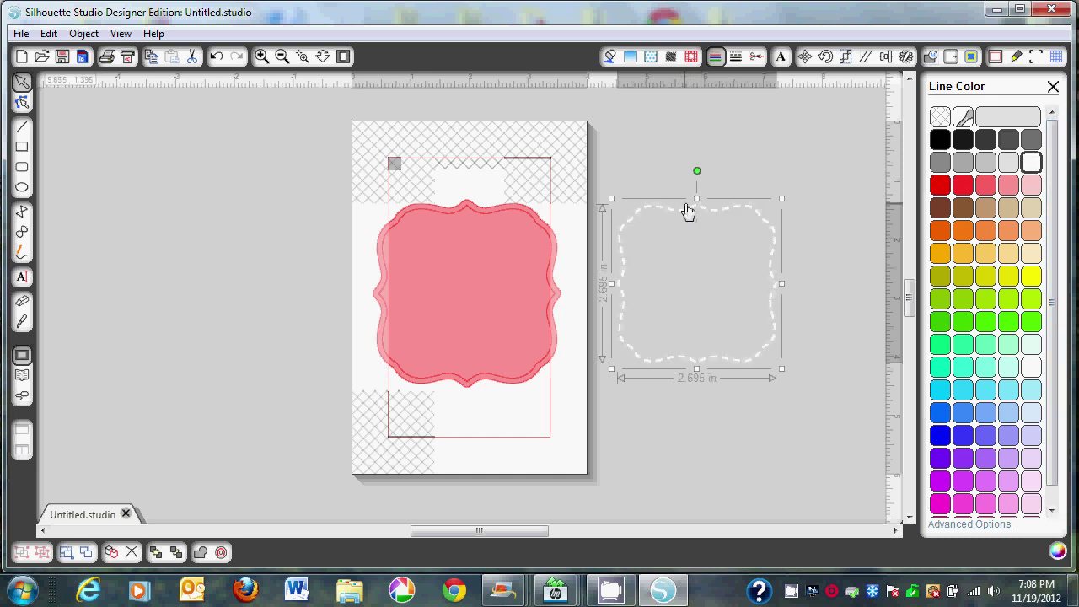
pyautogui.moveTo(688, 212); pyautogui.dragTo(459, 223)
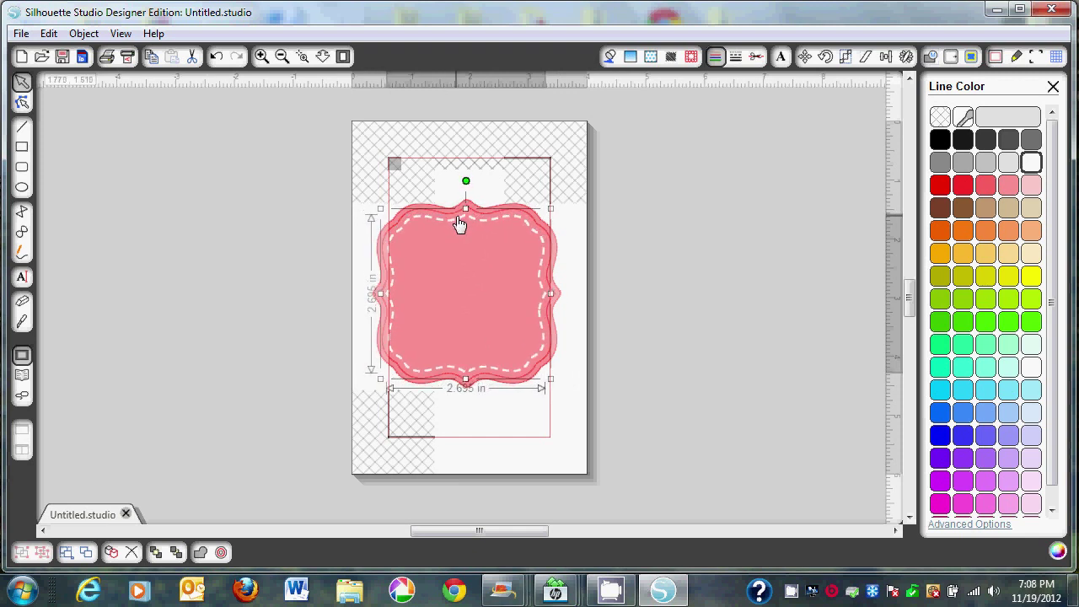
pyautogui.click(643, 223)
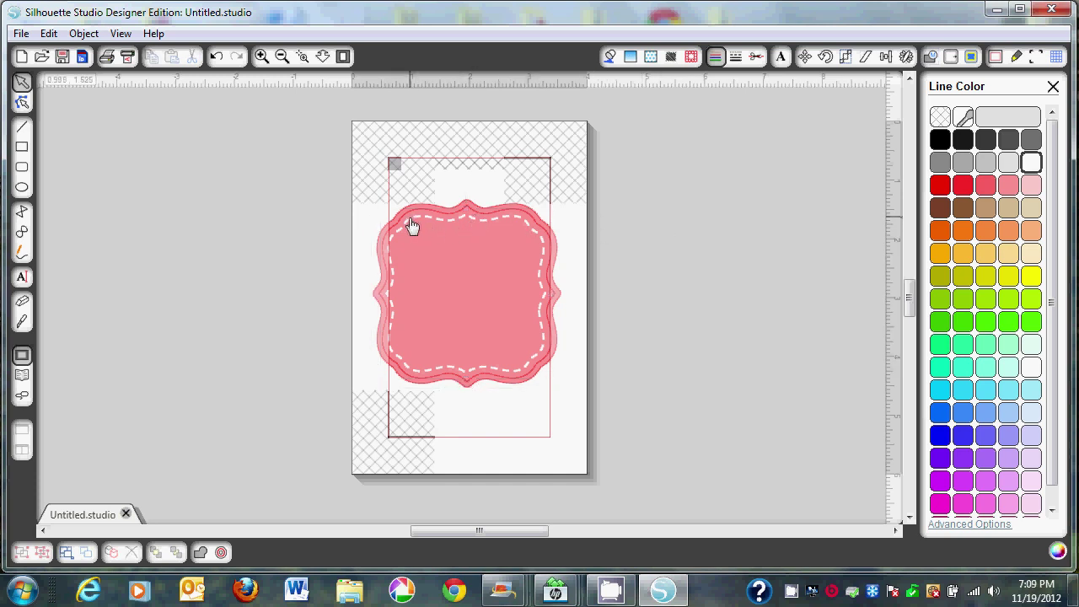
# Step: Show the Cut Style settings for the pink label with white dashed stitching
pyautogui.click(757, 57)
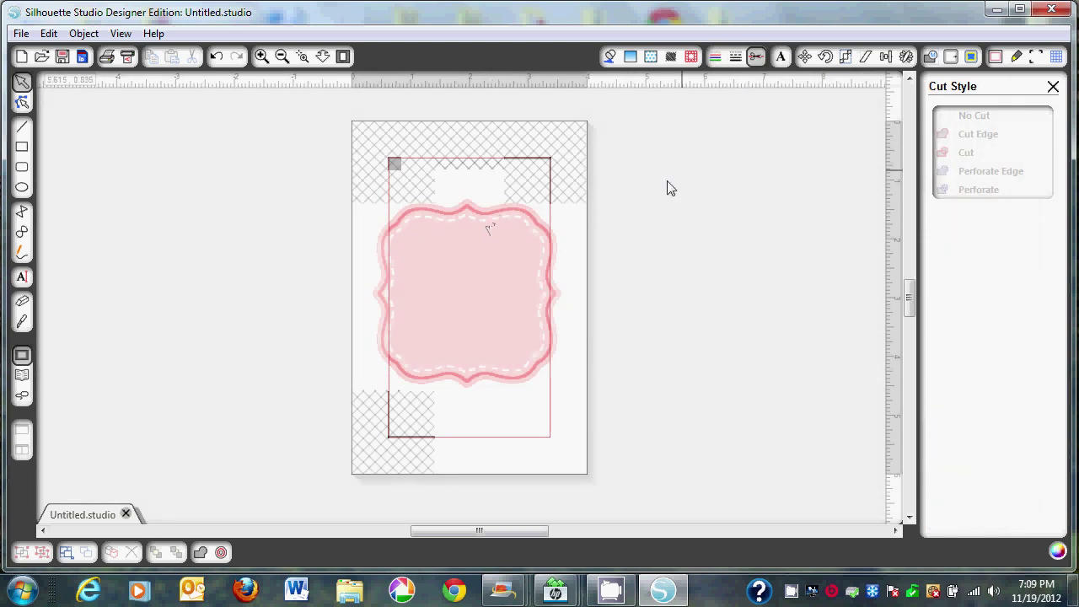